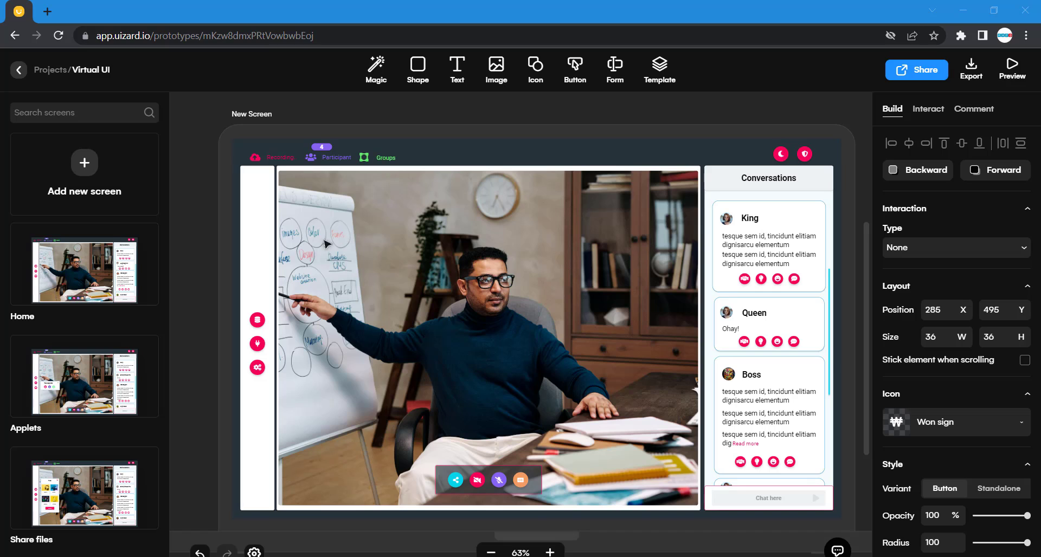
Look over the Home, Applets and New Screen designs laid out on the canvas.
{"action": "scroll", "coordinate": [727, 349], "scroll_direction": "down", "scroll_amount": 1}
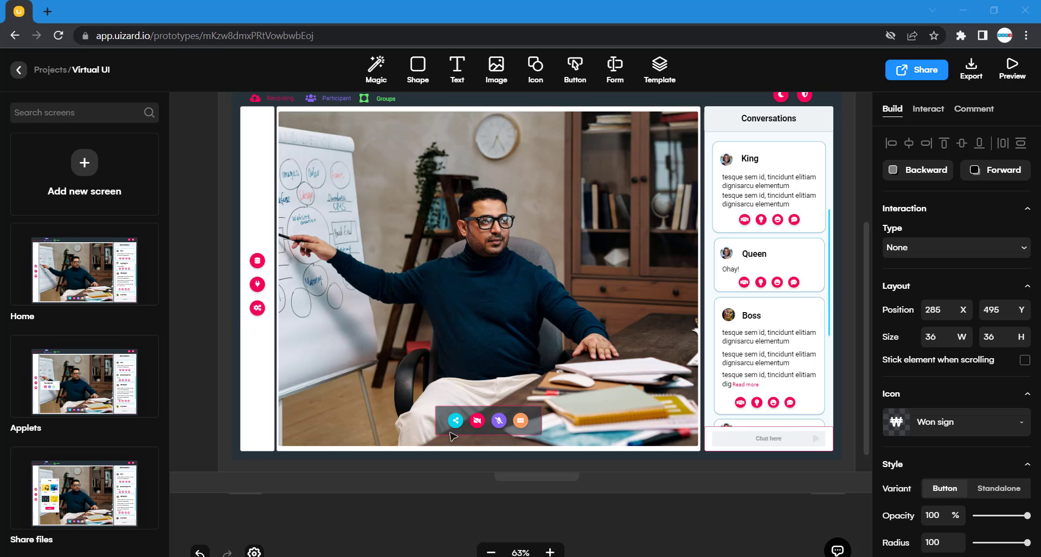
{"action": "scroll", "coordinate": [512, 427], "scroll_direction": "up", "scroll_amount": 1}
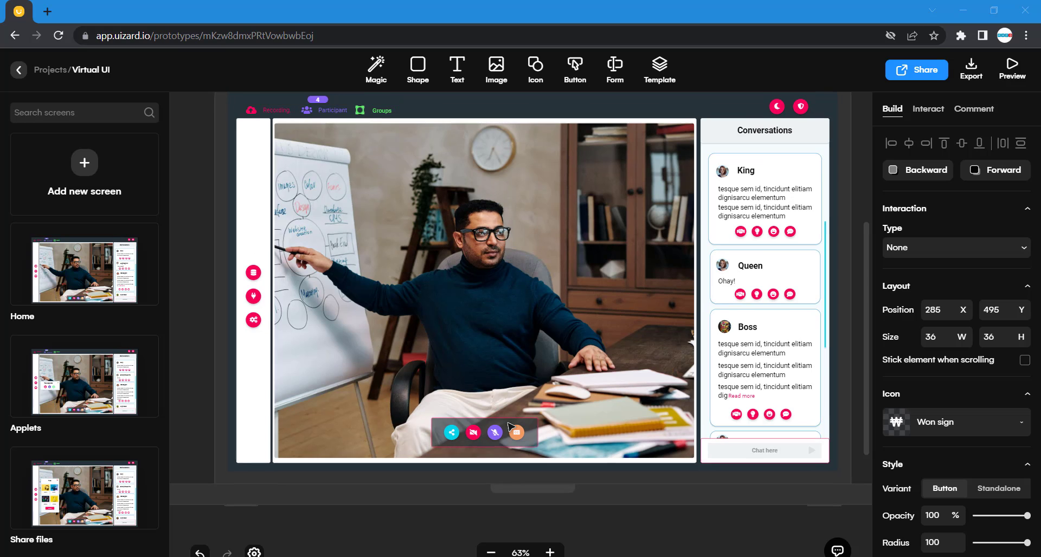
{"action": "scroll", "coordinate": [512, 428], "scroll_direction": "right", "scroll_amount": 10}
{"action": "scroll", "coordinate": [512, 427], "scroll_direction": "up", "scroll_amount": 5}
{"action": "scroll", "coordinate": [512, 427], "scroll_direction": "right", "scroll_amount": 5}
{"action": "scroll", "coordinate": [512, 427], "scroll_direction": "up", "scroll_amount": 4}
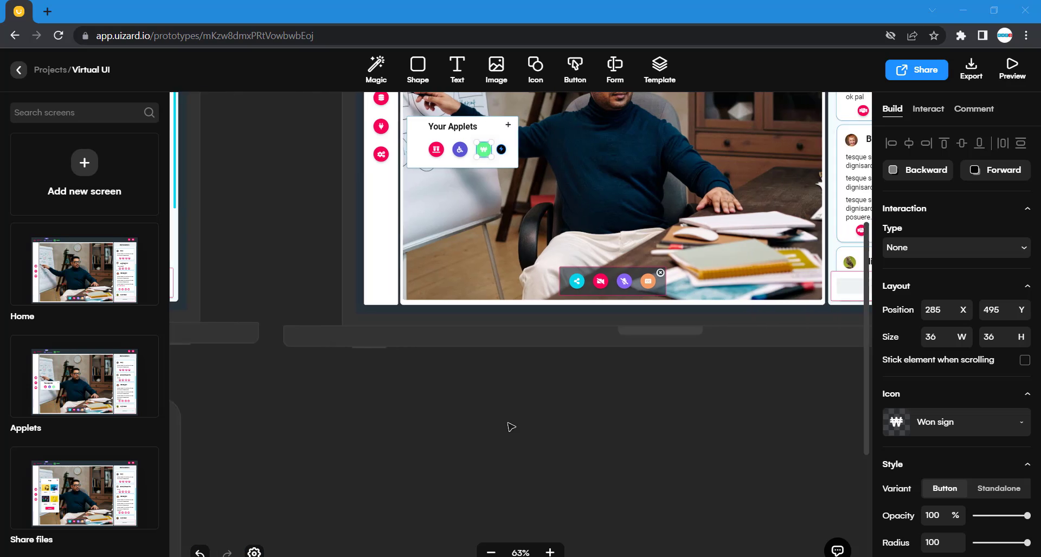
{"action": "scroll", "coordinate": [431, 238], "scroll_direction": "up", "scroll_amount": 5}
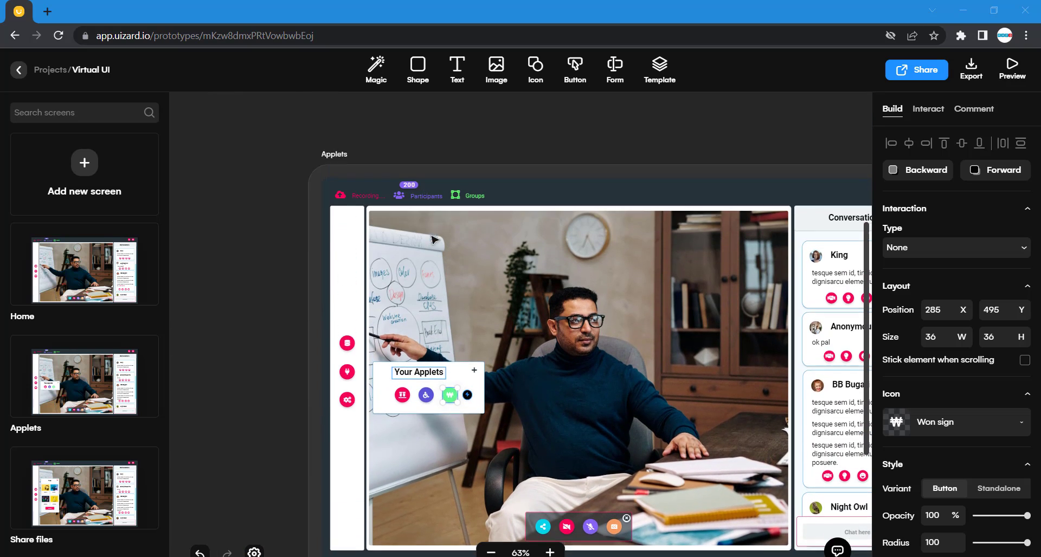
{"action": "scroll", "coordinate": [498, 382], "scroll_direction": "down", "scroll_amount": 5}
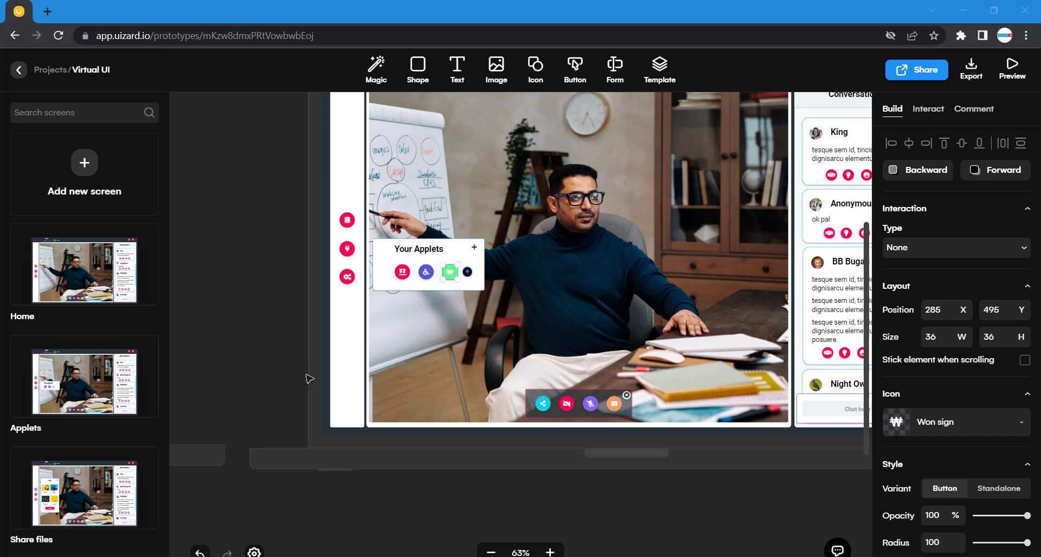
{"action": "scroll", "coordinate": [283, 374], "scroll_direction": "right", "scroll_amount": 5}
{"action": "scroll", "coordinate": [282, 373], "scroll_direction": "left", "scroll_amount": 5}
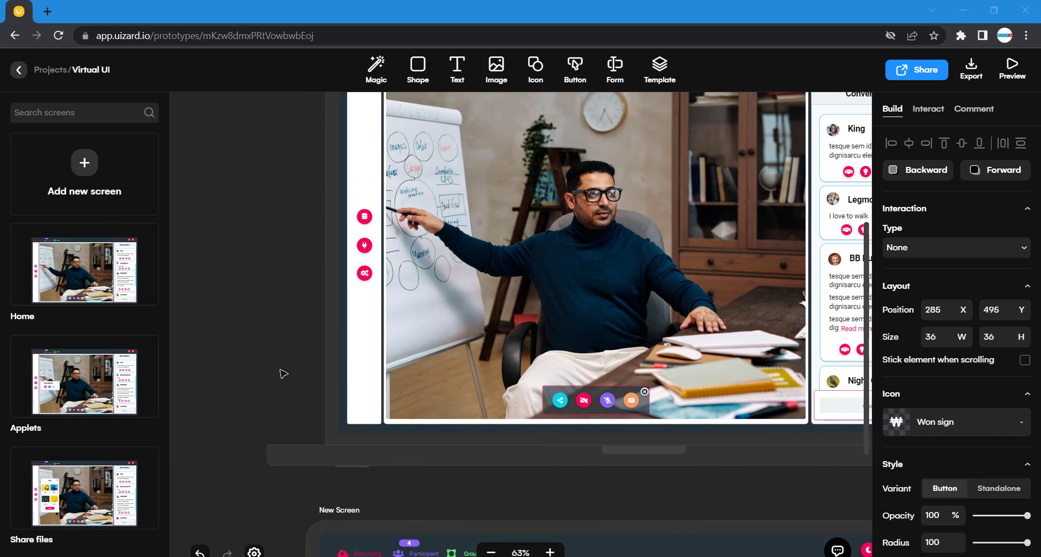
{"action": "scroll", "coordinate": [304, 366], "scroll_direction": "down", "scroll_amount": 5}
Duplicate the New Screen design.
{"action": "left_click", "coordinate": [344, 375]}
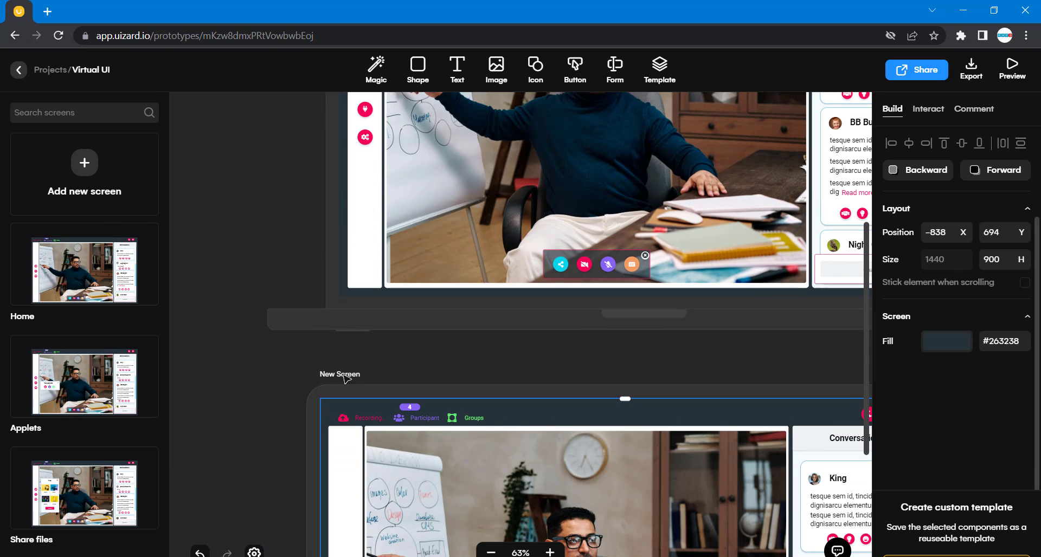
{"action": "key", "text": "ctrl+d"}
{"action": "scroll", "coordinate": [347, 380], "scroll_direction": "up", "scroll_amount": 3}
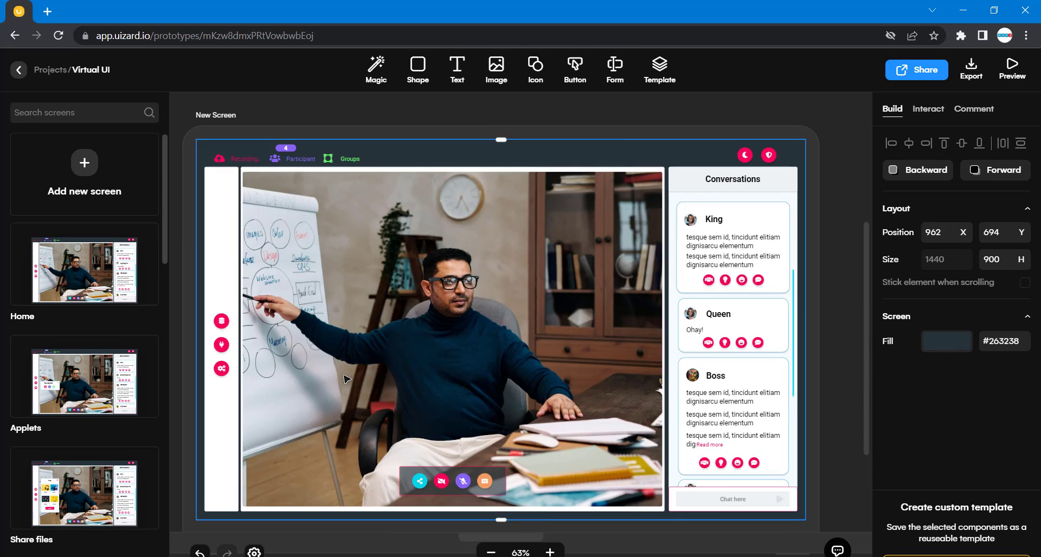
{"action": "scroll", "coordinate": [347, 380], "scroll_direction": "left", "scroll_amount": 5}
{"action": "scroll", "coordinate": [347, 380], "scroll_direction": "left", "scroll_amount": 5}
{"action": "scroll", "coordinate": [345, 379], "scroll_direction": "right", "scroll_amount": 9}
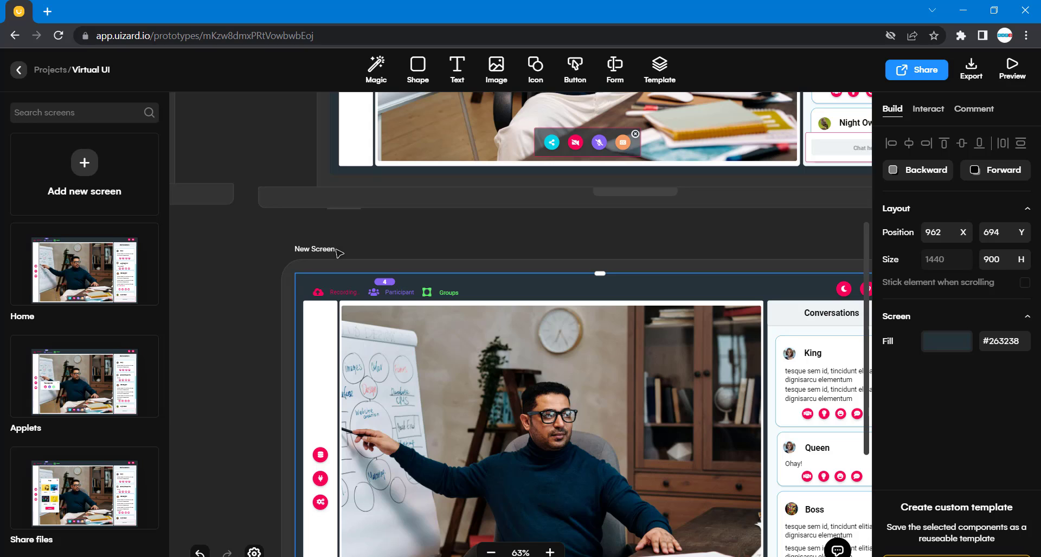
{"action": "double_click", "coordinate": [325, 249]}
{"action": "left_click", "coordinate": [343, 250]}
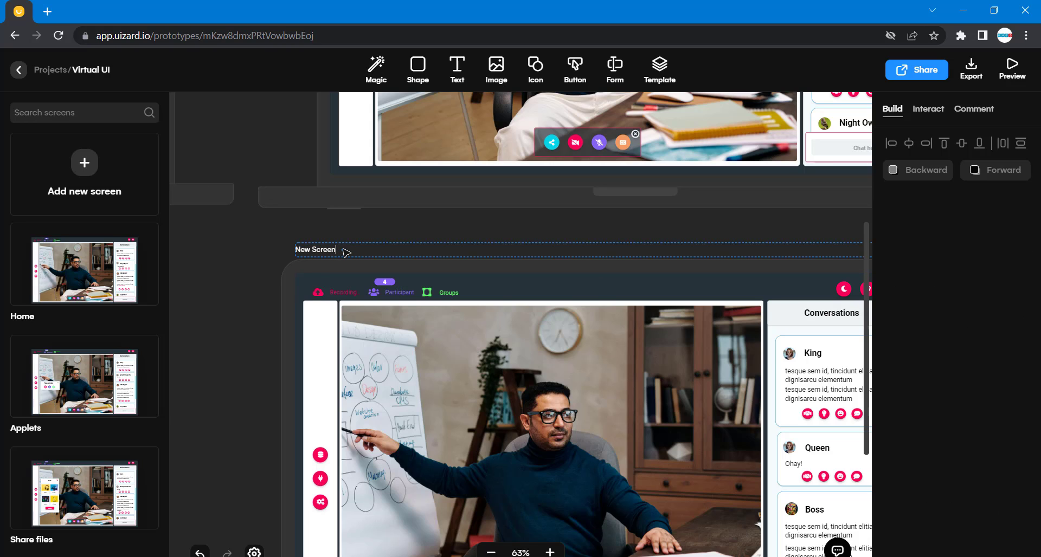
{"action": "left_click_drag", "start_coordinate": [343, 249], "coordinate": [269, 275]}
{"action": "left_click", "coordinate": [282, 241]}
Draw a white rectangle about 315 × 160 over the whiteboard on New Screen2 and nudge it slightly left beside the icon bar.
{"action": "scroll", "coordinate": [332, 312], "scroll_direction": "down", "scroll_amount": 4}
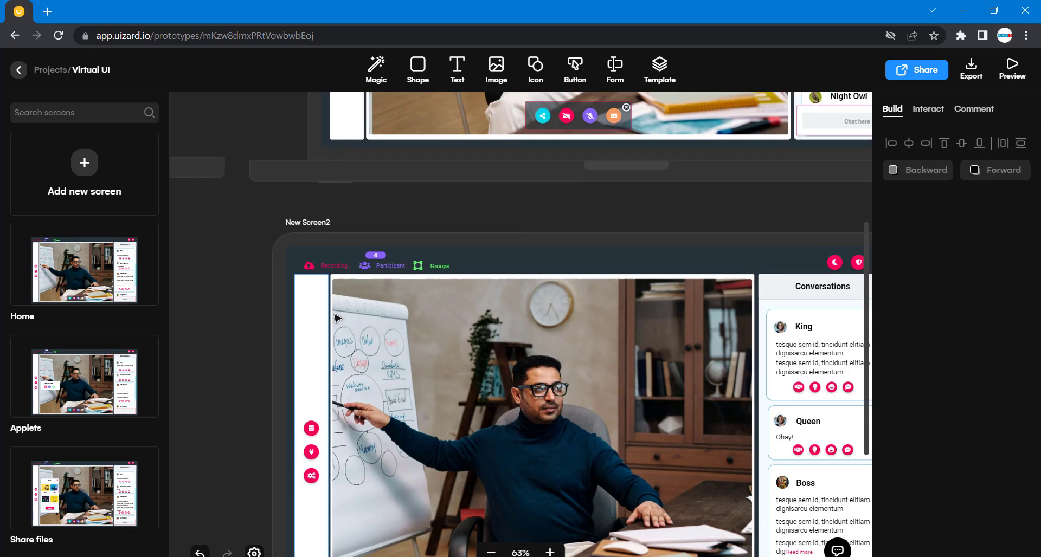
{"action": "scroll", "coordinate": [337, 318], "scroll_direction": "up", "scroll_amount": 1}
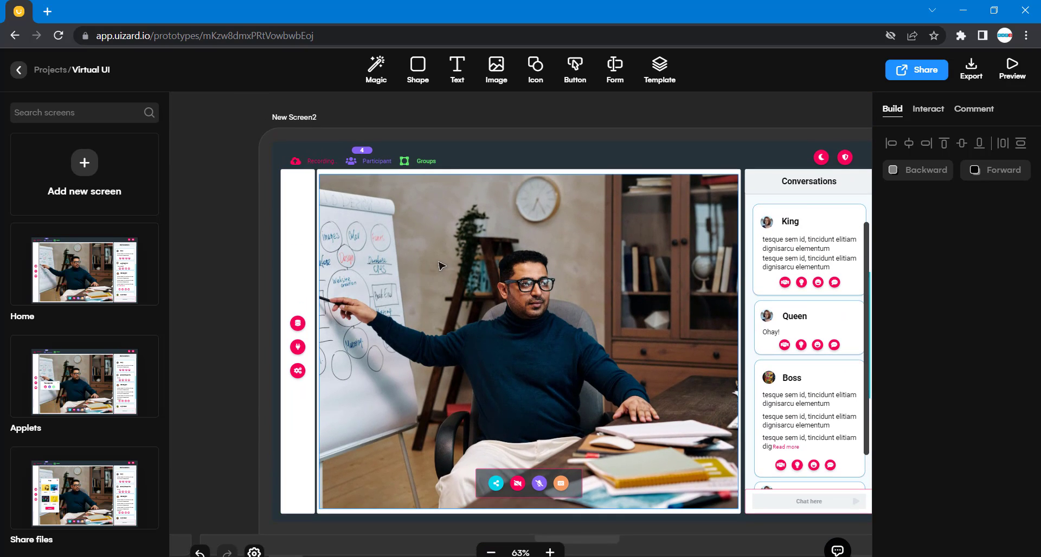
{"action": "left_click", "coordinate": [419, 71]}
{"action": "left_click_drag", "start_coordinate": [342, 182], "coordinate": [407, 352]}
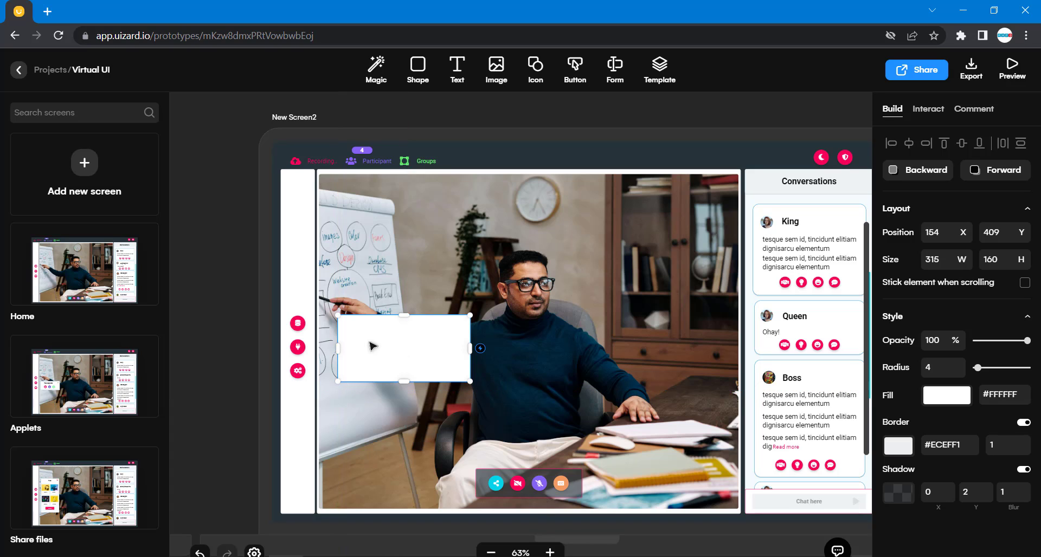
{"action": "left_click", "coordinate": [302, 352]}
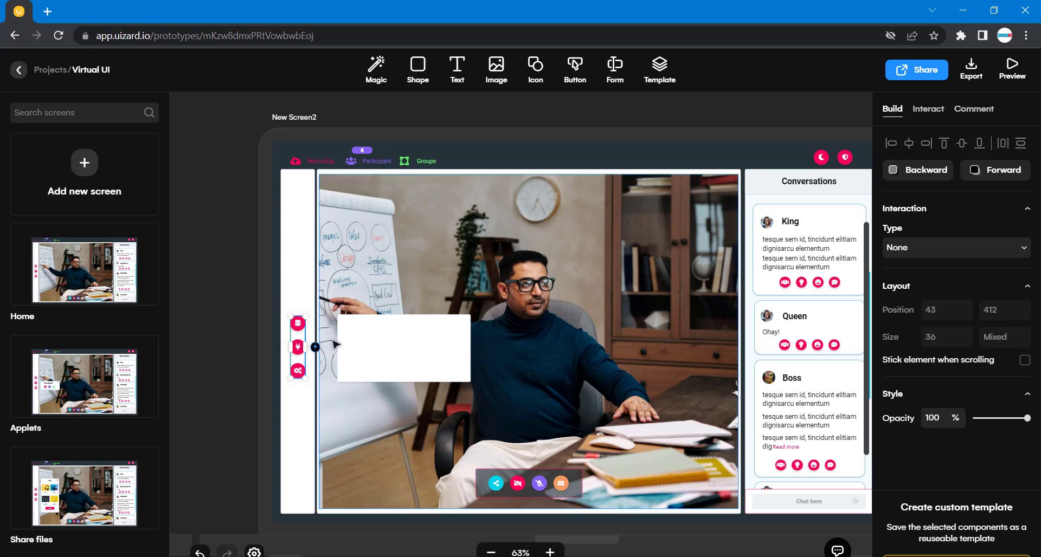
{"action": "left_click_drag", "start_coordinate": [377, 337], "coordinate": [369, 339]}
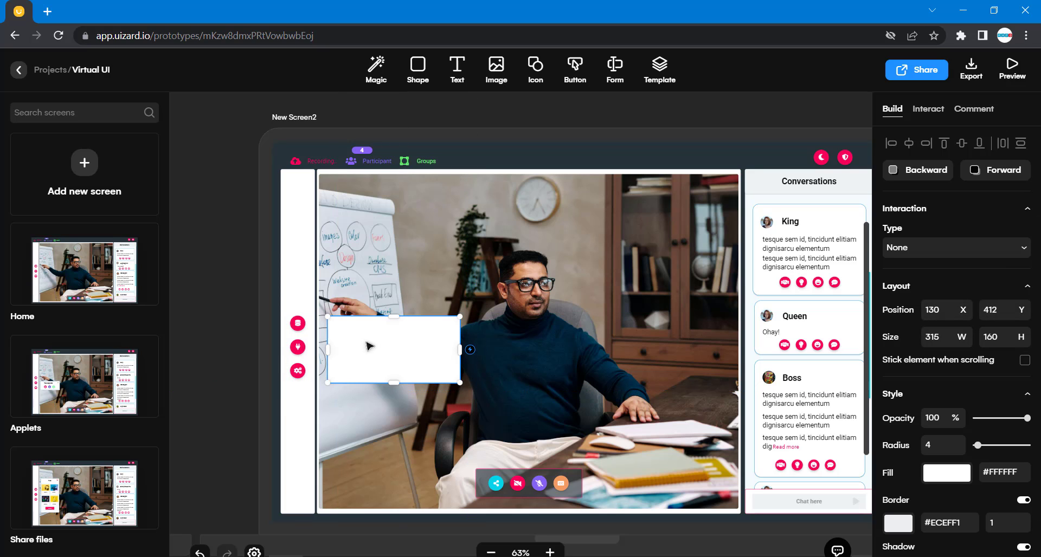
Search the icon library for vials and add the Vials icon to the canvas above New Screen2.
{"action": "scroll", "coordinate": [374, 347], "scroll_direction": "up", "scroll_amount": 1}
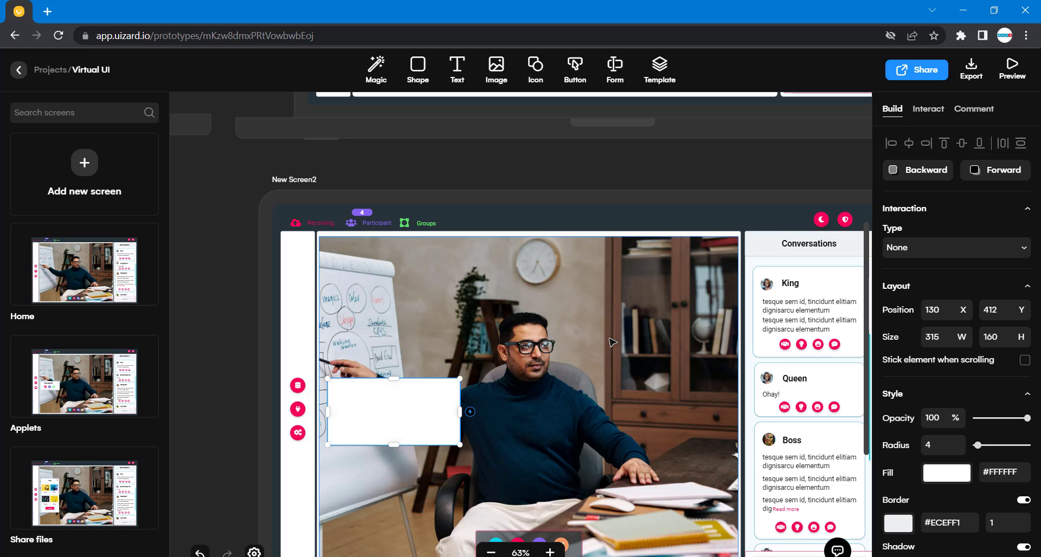
{"action": "scroll", "coordinate": [611, 342], "scroll_direction": "down", "scroll_amount": 1}
{"action": "scroll", "coordinate": [612, 342], "scroll_direction": "up", "scroll_amount": 6}
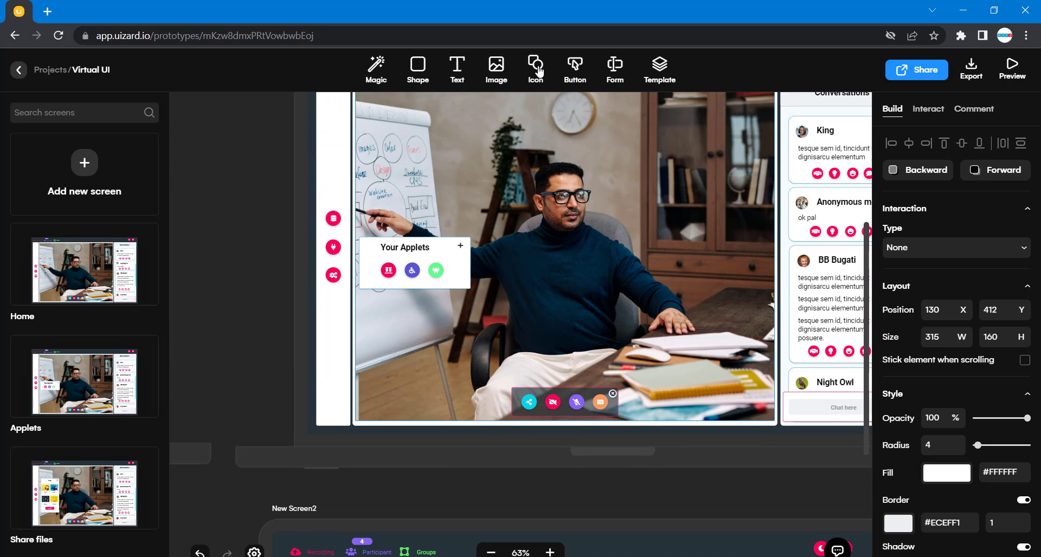
{"action": "left_click", "coordinate": [389, 271]}
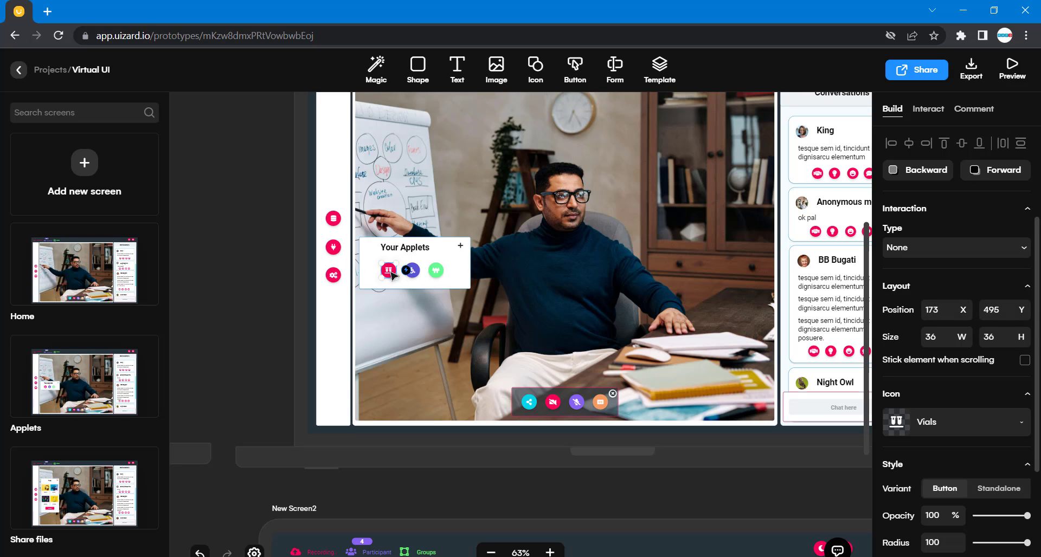
{"action": "left_click", "coordinate": [535, 68]}
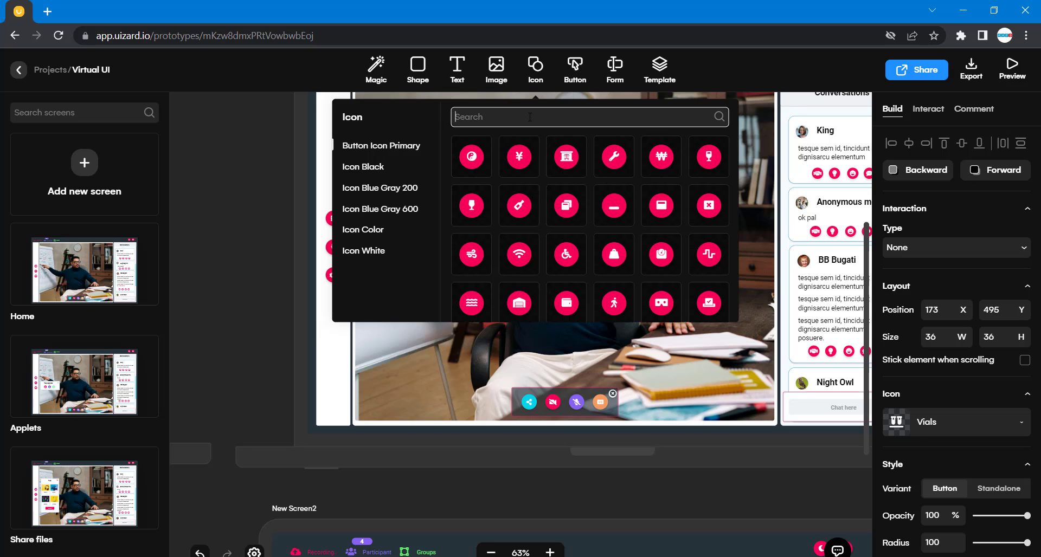
{"action": "type", "text": "vials"}
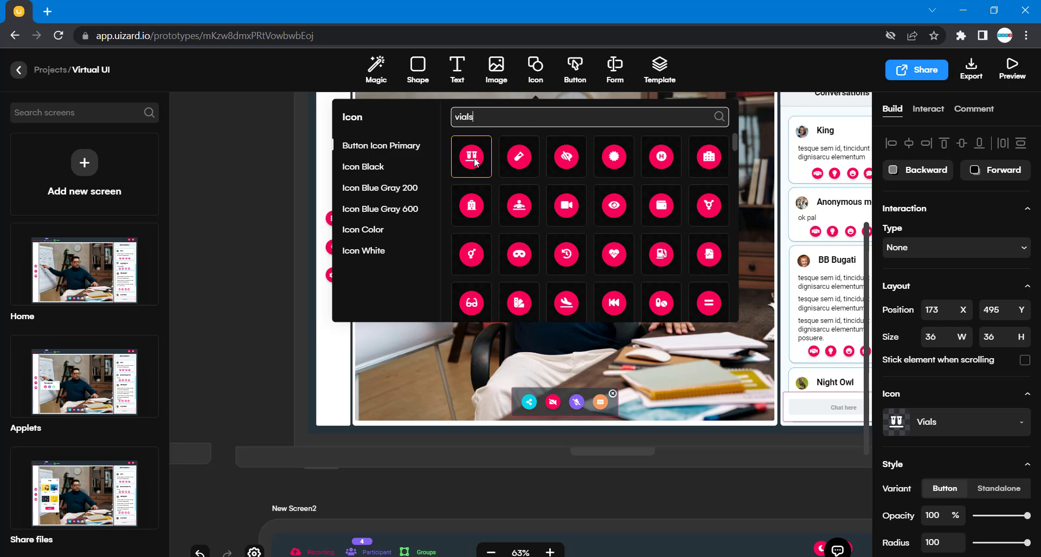
{"action": "left_click_drag", "start_coordinate": [472, 157], "coordinate": [505, 512]}
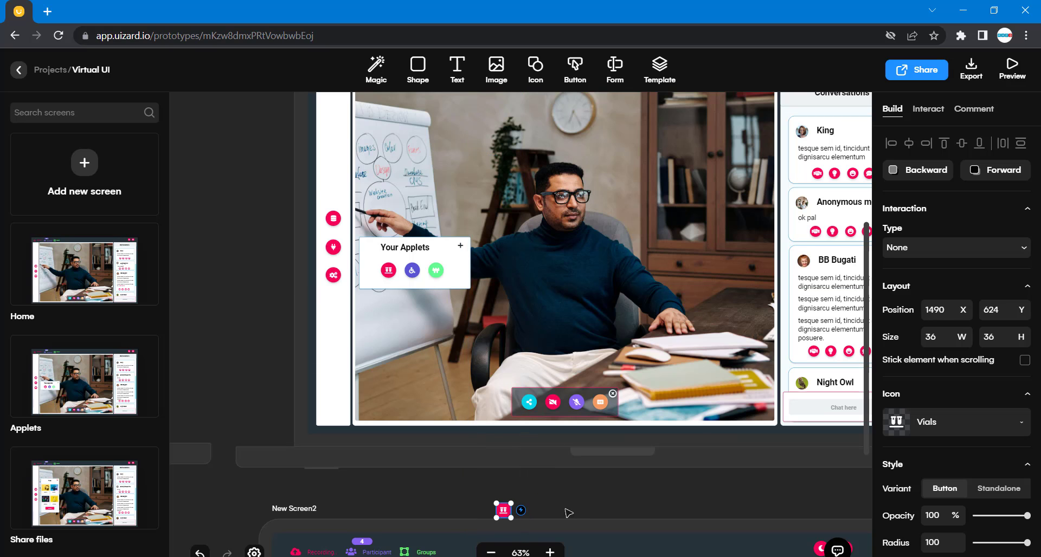
Move the Vials icon into the white rectangle on New Screen2.
{"action": "scroll", "coordinate": [570, 513], "scroll_direction": "down", "scroll_amount": 3}
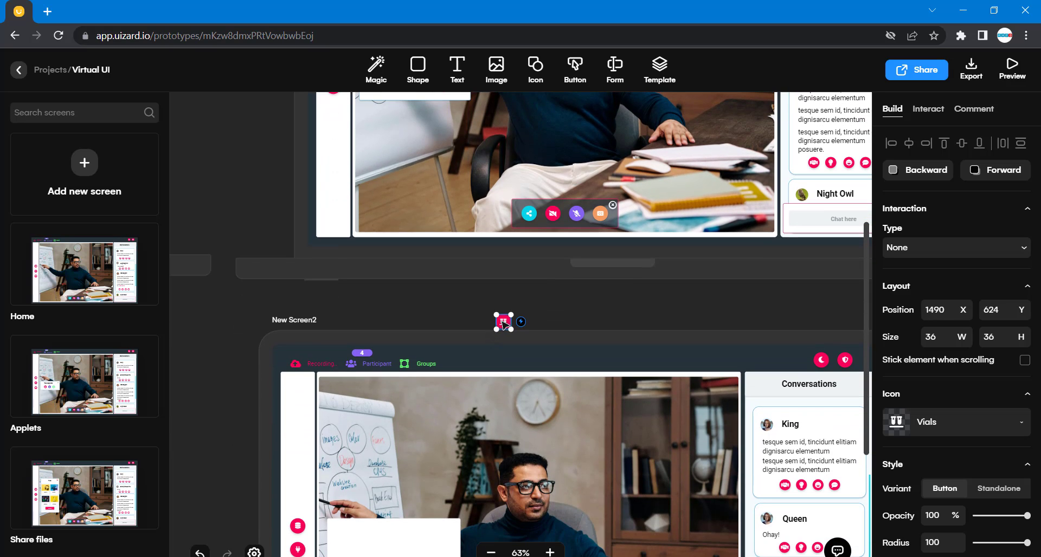
{"action": "left_click_drag", "start_coordinate": [503, 324], "coordinate": [360, 549]}
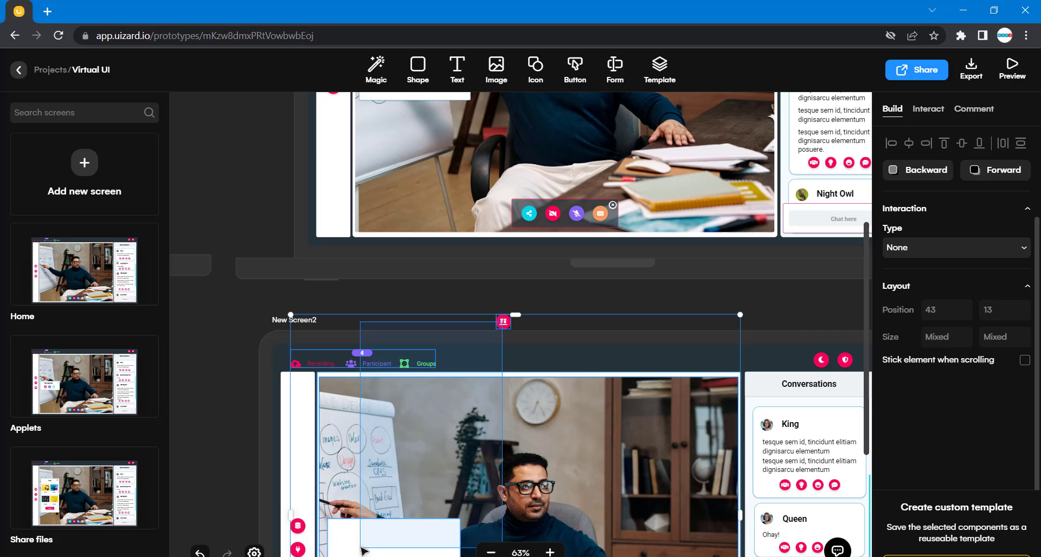
{"action": "left_click", "coordinate": [564, 307]}
{"action": "left_click_drag", "start_coordinate": [503, 323], "coordinate": [386, 534]}
{"action": "left_click", "coordinate": [281, 420]}
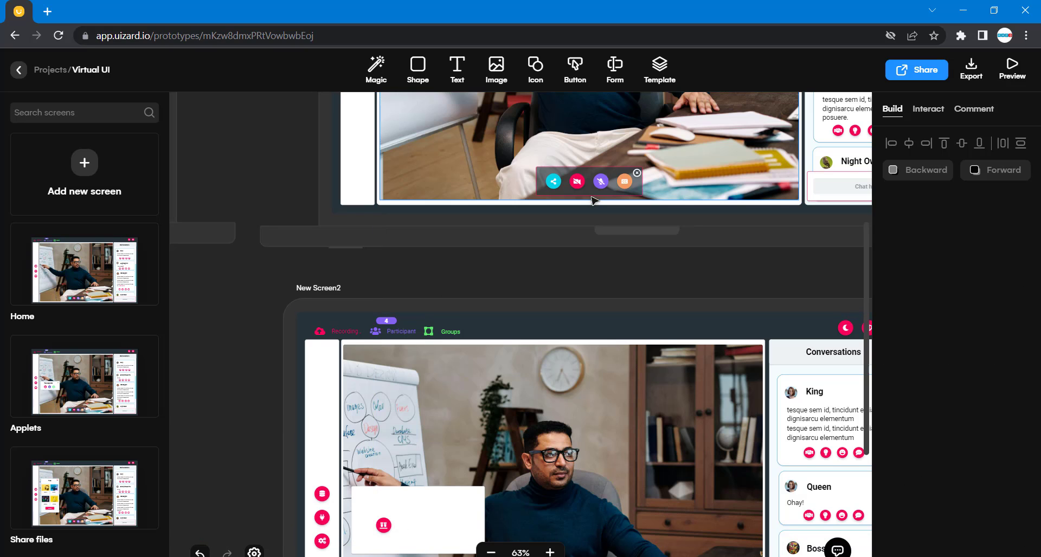
Search the icon library for accessibility and add the Universal access icon to the canvas.
{"action": "scroll", "coordinate": [594, 244], "scroll_direction": "up", "scroll_amount": 10}
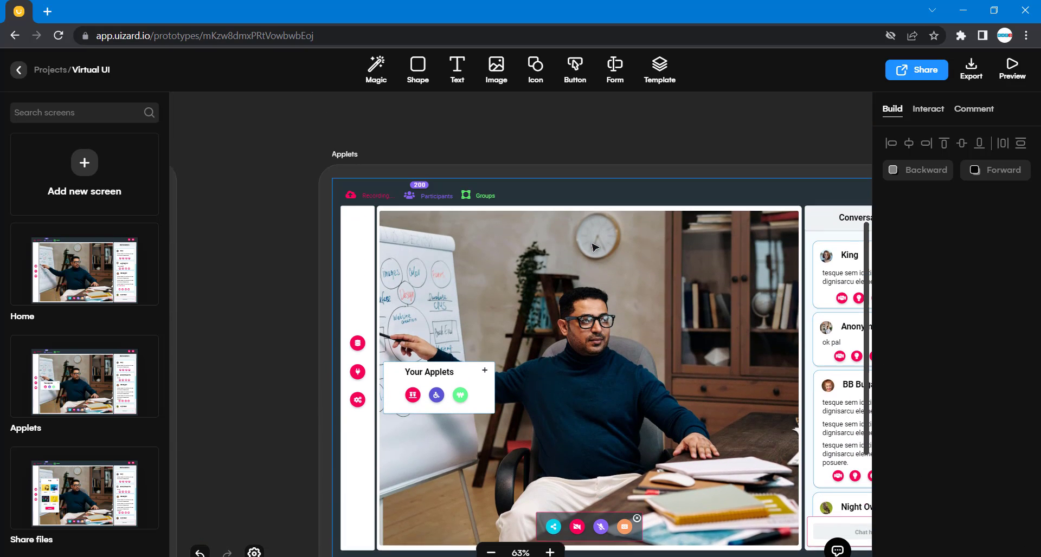
{"action": "scroll", "coordinate": [595, 247], "scroll_direction": "up", "scroll_amount": 1}
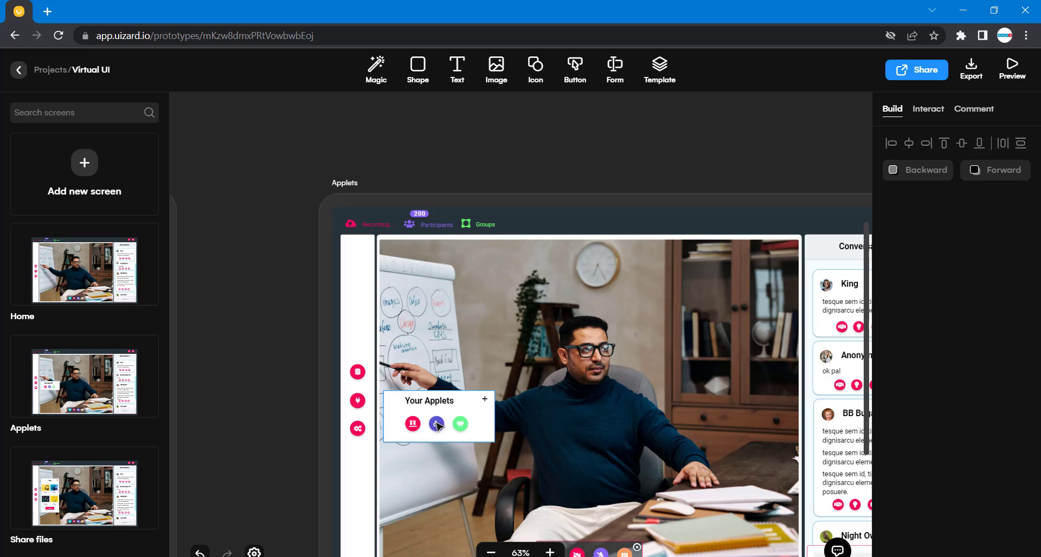
{"action": "left_click", "coordinate": [536, 67]}
{"action": "type", "text": "acc"}
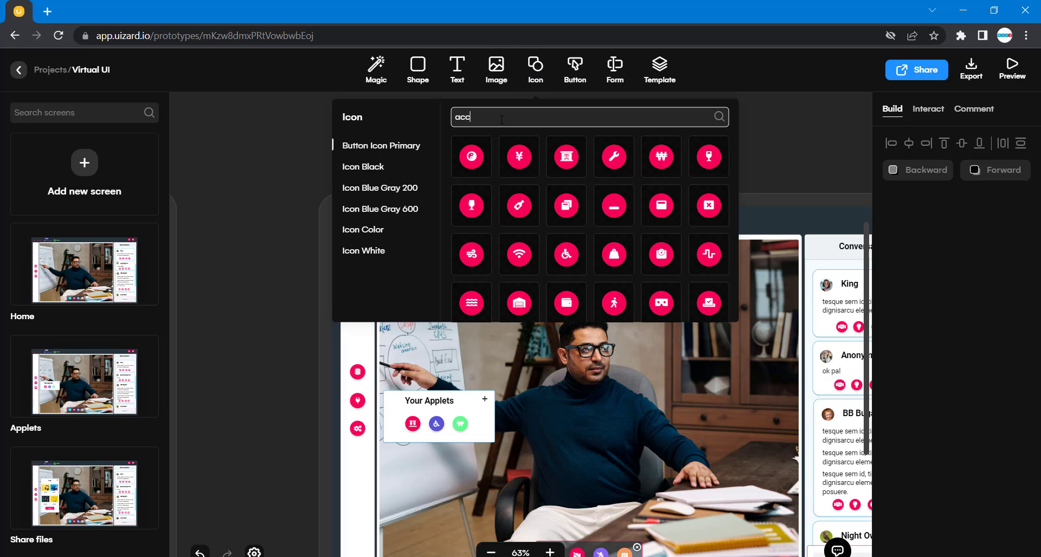
{"action": "type", "text": "ess"}
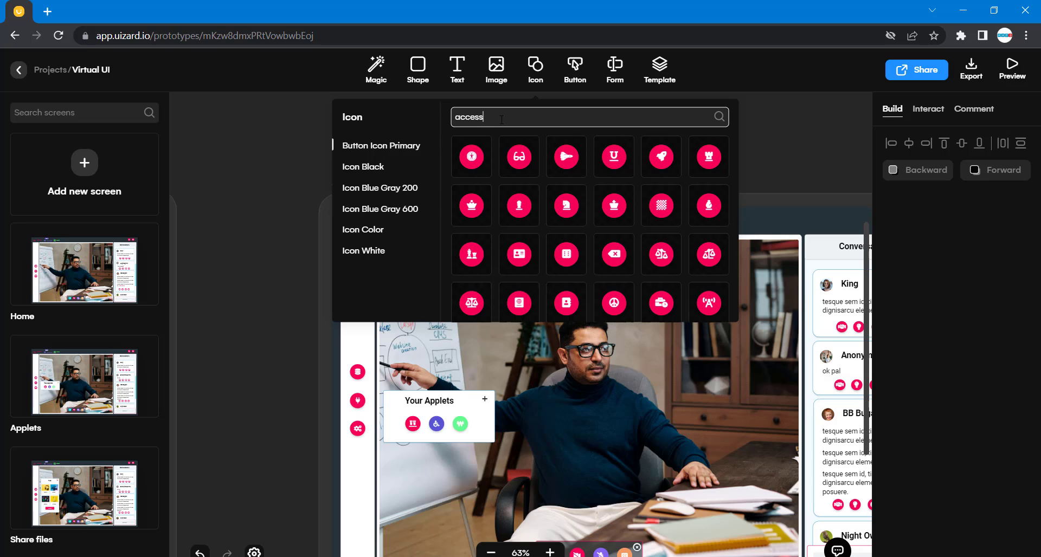
{"action": "type", "text": "ibility"}
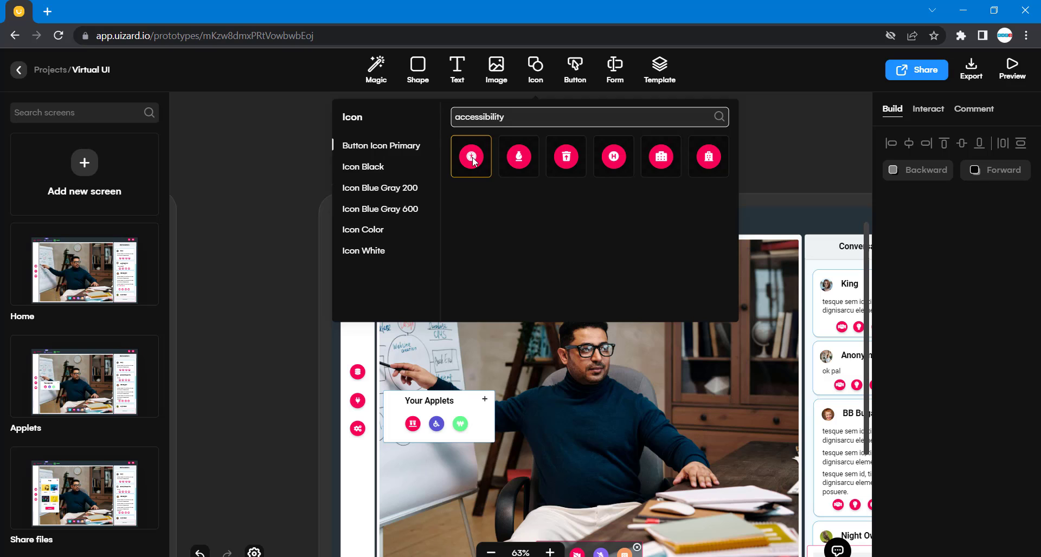
{"action": "left_click_drag", "start_coordinate": [473, 160], "coordinate": [292, 423]}
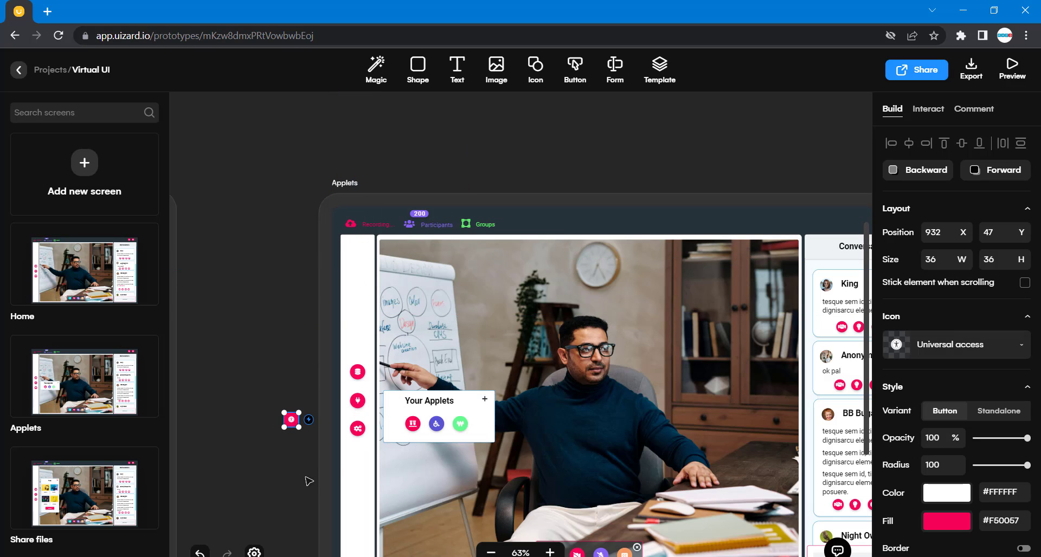
Move the Universal access icon into the white rectangle on New Screen2, beside the Vials icon.
{"action": "scroll", "coordinate": [304, 481], "scroll_direction": "down", "scroll_amount": 5}
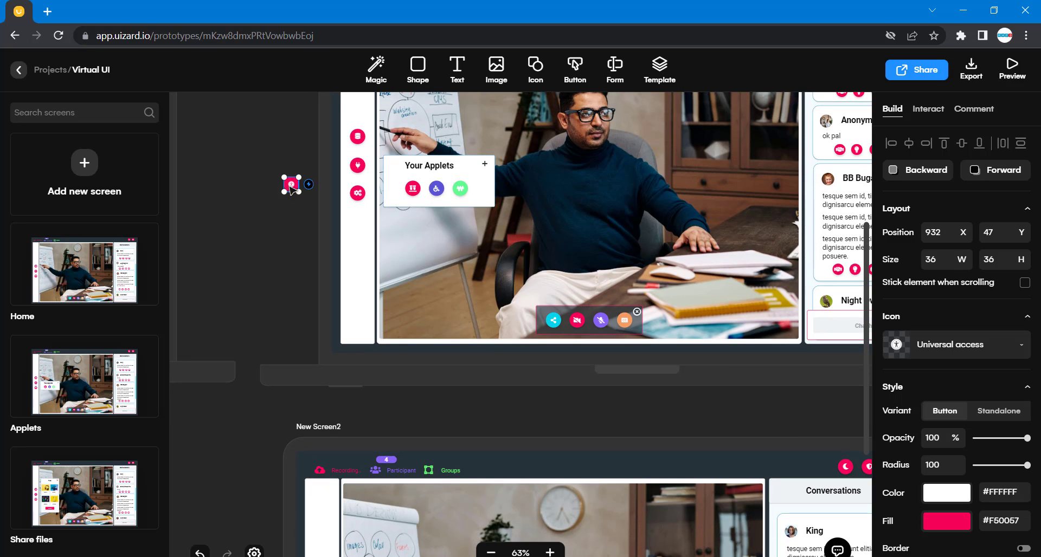
{"action": "left_click_drag", "start_coordinate": [292, 189], "coordinate": [478, 421]}
{"action": "scroll", "coordinate": [477, 421], "scroll_direction": "down", "scroll_amount": 5}
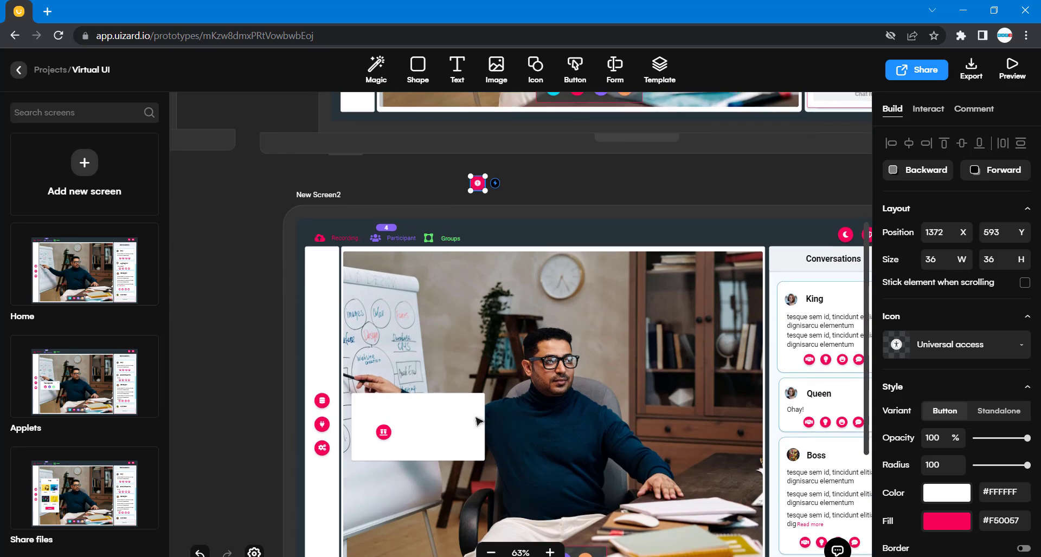
{"action": "left_click_drag", "start_coordinate": [482, 174], "coordinate": [414, 424]}
Search the icon library for certifi and add the Award icon to the canvas near New Screen2.
{"action": "scroll", "coordinate": [257, 280], "scroll_direction": "up", "scroll_amount": 5}
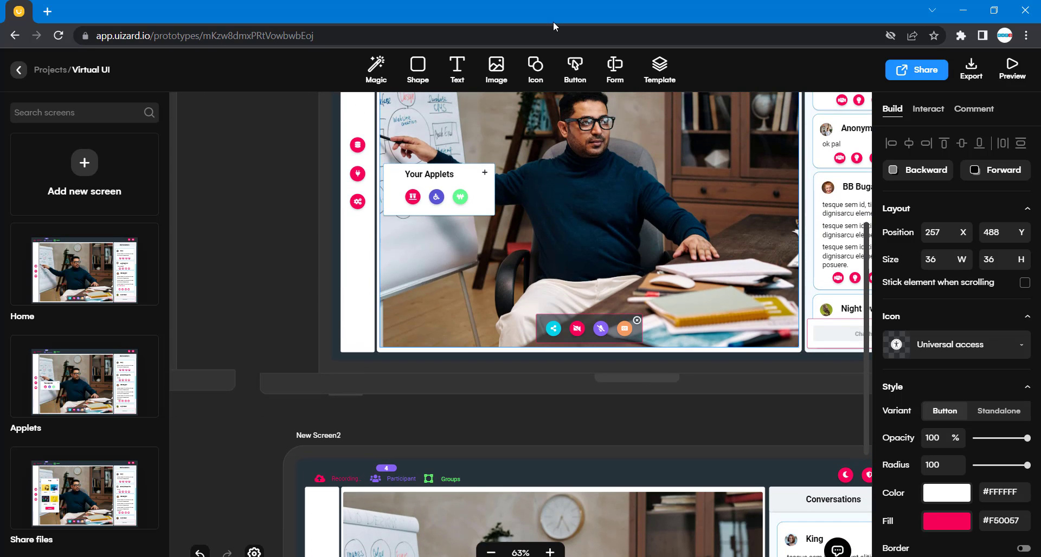
{"action": "left_click", "coordinate": [536, 68]}
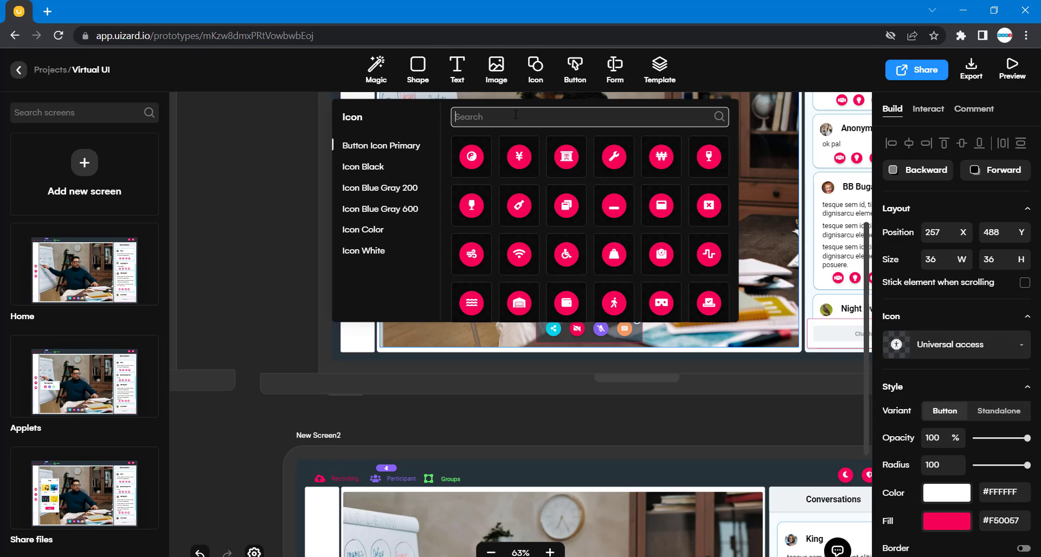
{"action": "type", "text": "certifi"}
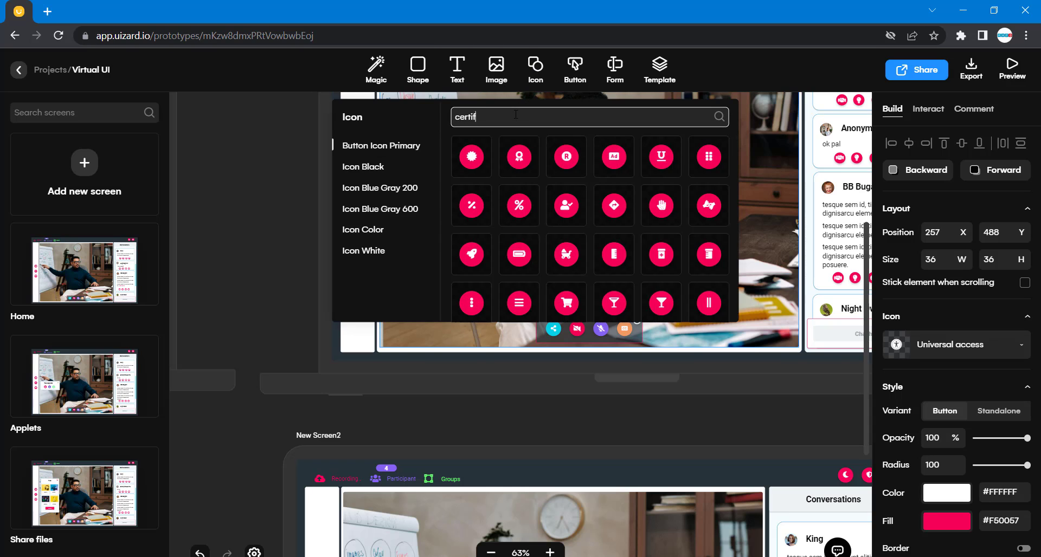
{"action": "left_click", "coordinate": [517, 156]}
{"action": "left_click_drag", "start_coordinate": [517, 153], "coordinate": [484, 514]}
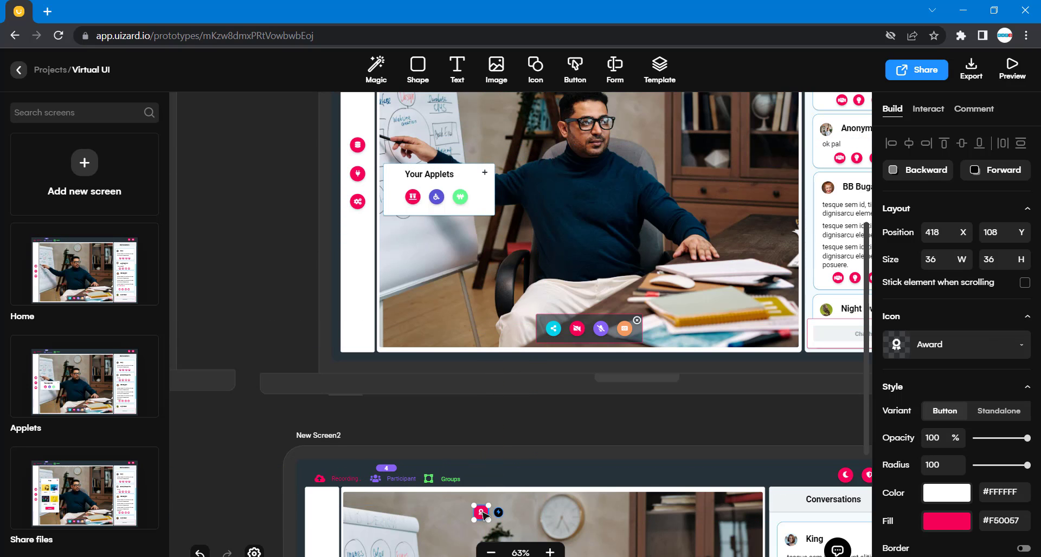
Move the Award icon into the white rectangle on New Screen2, beside the other icons.
{"action": "scroll", "coordinate": [483, 513], "scroll_direction": "down", "scroll_amount": 5}
{"action": "left_click_drag", "start_coordinate": [482, 241], "coordinate": [447, 401]}
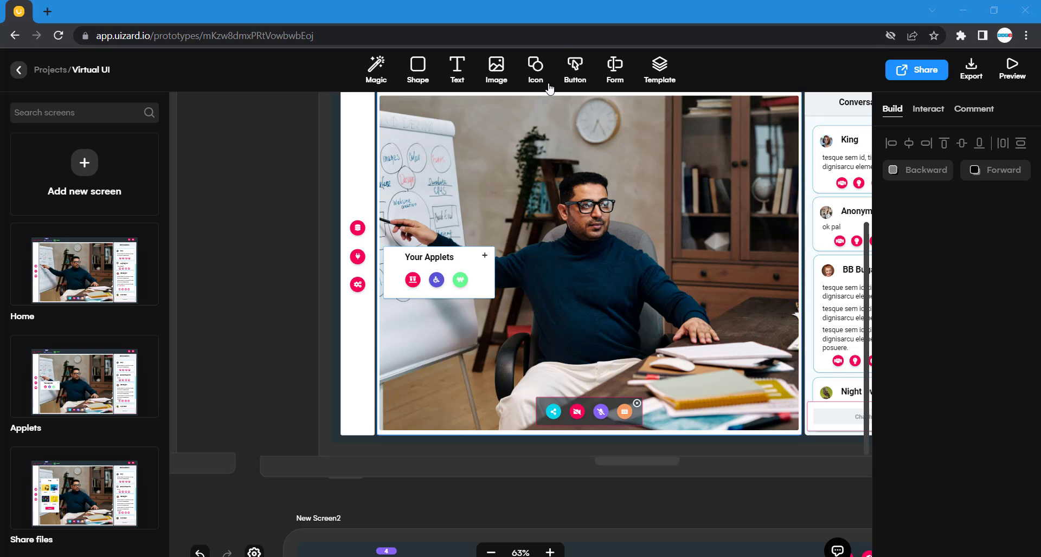
Switch the icon library to the Icon Black set, search for plus, and add the Plus icon to the canvas.
{"action": "left_click", "coordinate": [535, 69]}
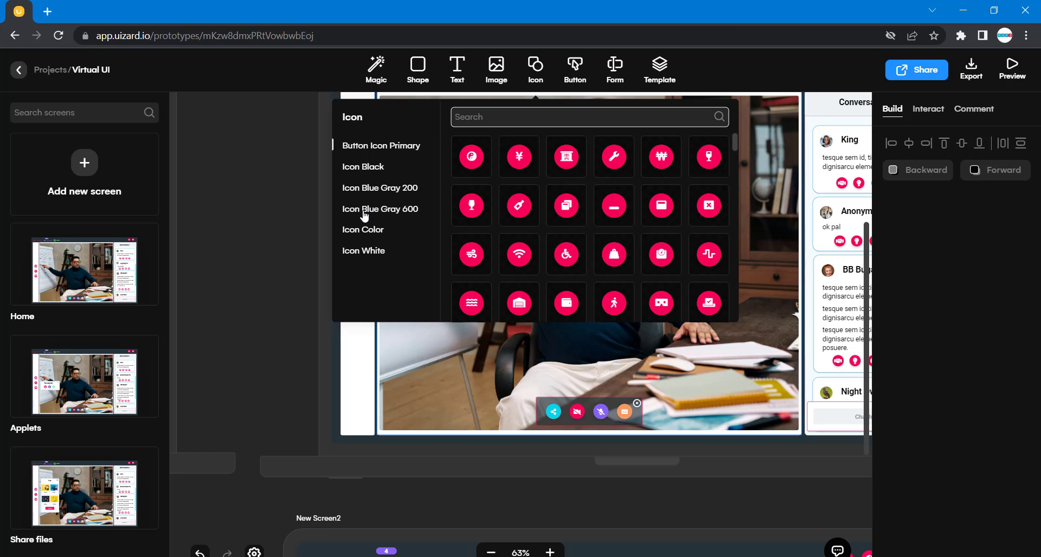
{"action": "left_click", "coordinate": [369, 231]}
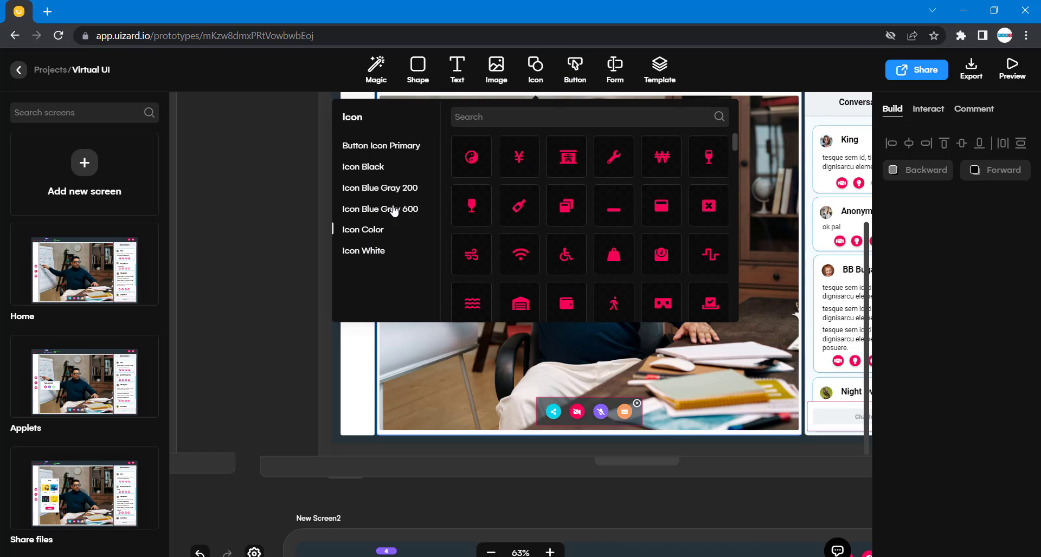
{"action": "left_click", "coordinate": [370, 168]}
{"action": "left_click", "coordinate": [489, 116]}
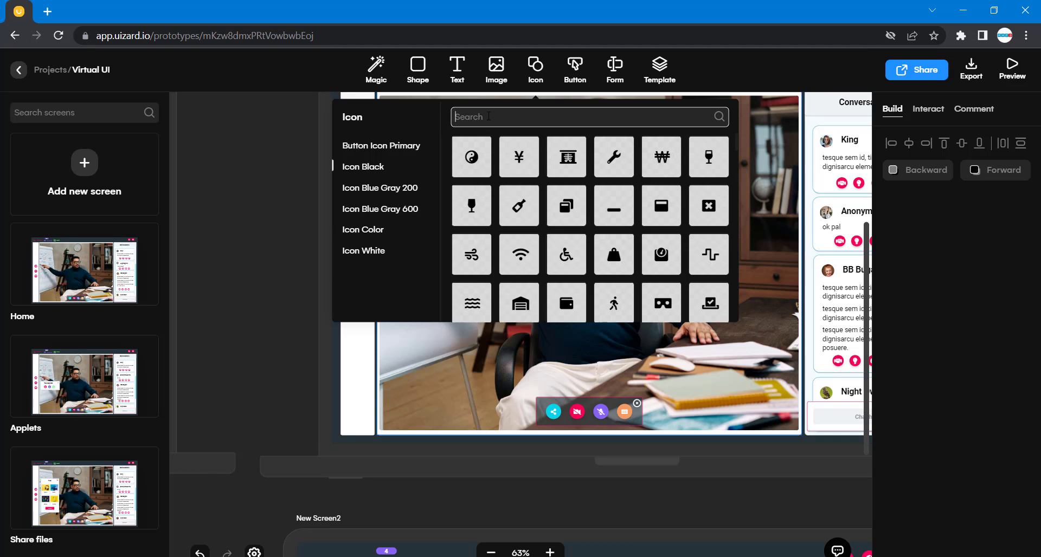
{"action": "type", "text": "plus"}
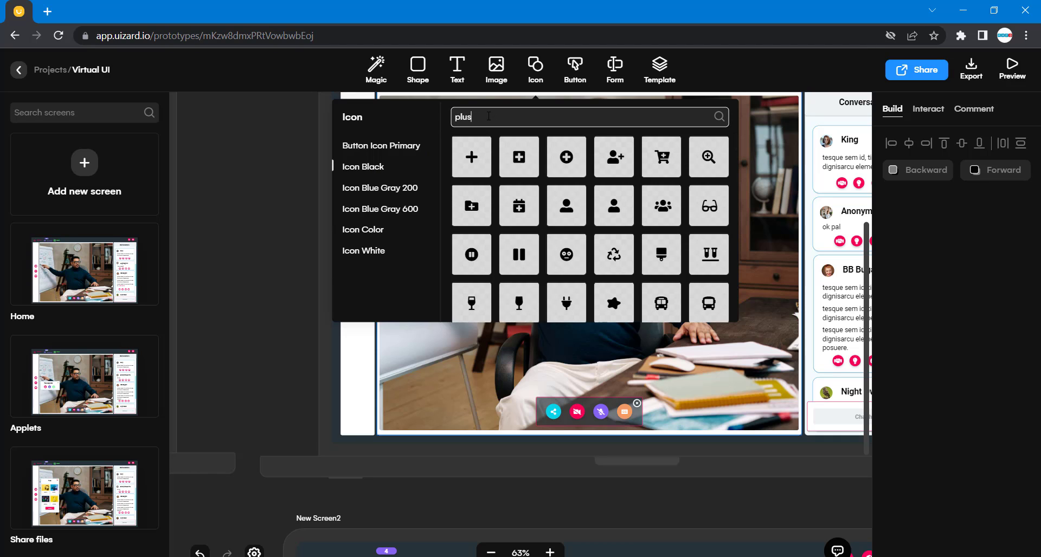
{"action": "left_click", "coordinate": [472, 156]}
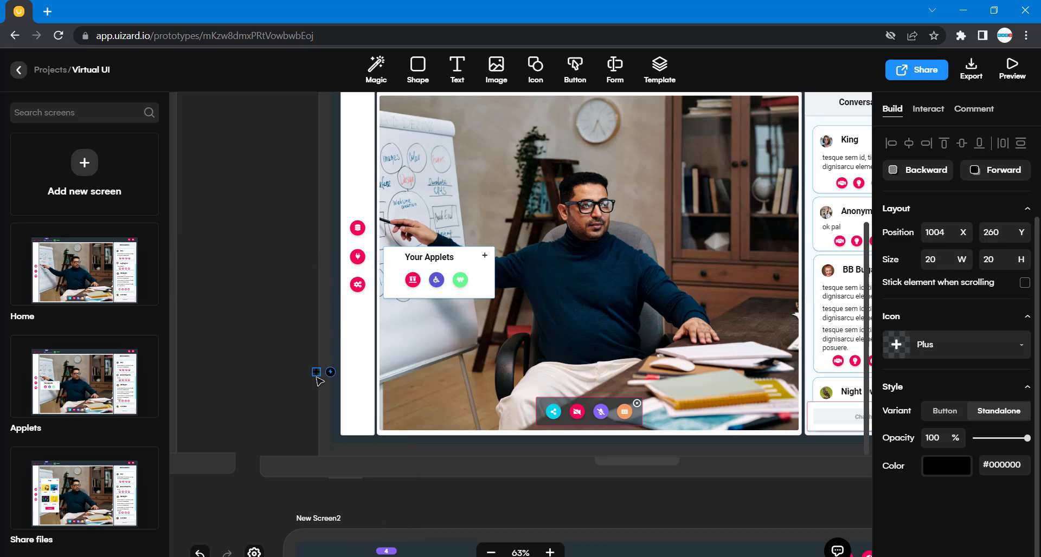
Move the Plus icon into the top-right corner of the white rectangle on New Screen2.
{"action": "scroll", "coordinate": [317, 383], "scroll_direction": "down", "scroll_amount": 3}
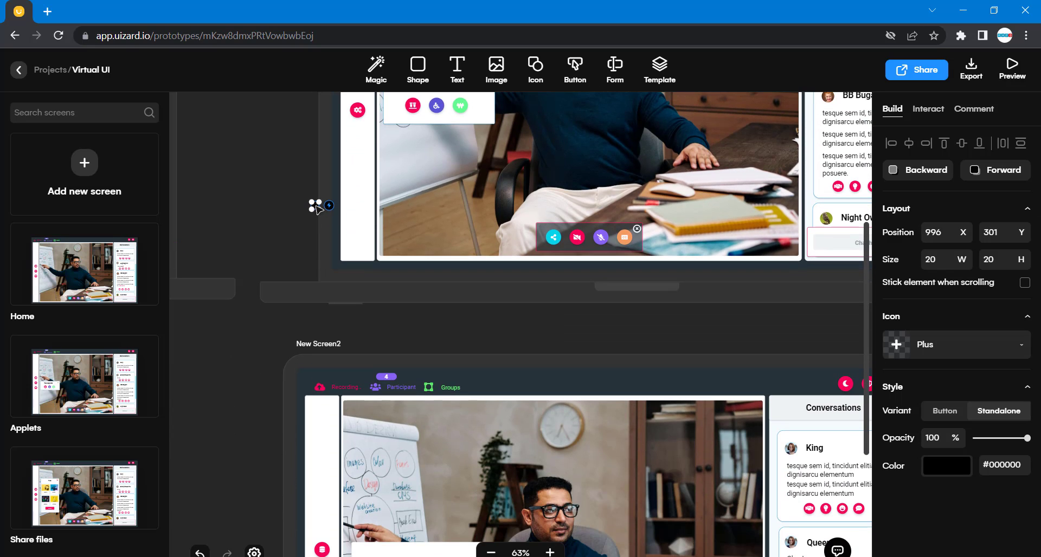
{"action": "left_click_drag", "start_coordinate": [317, 209], "coordinate": [448, 496]}
{"action": "scroll", "coordinate": [448, 496], "scroll_direction": "down", "scroll_amount": 2}
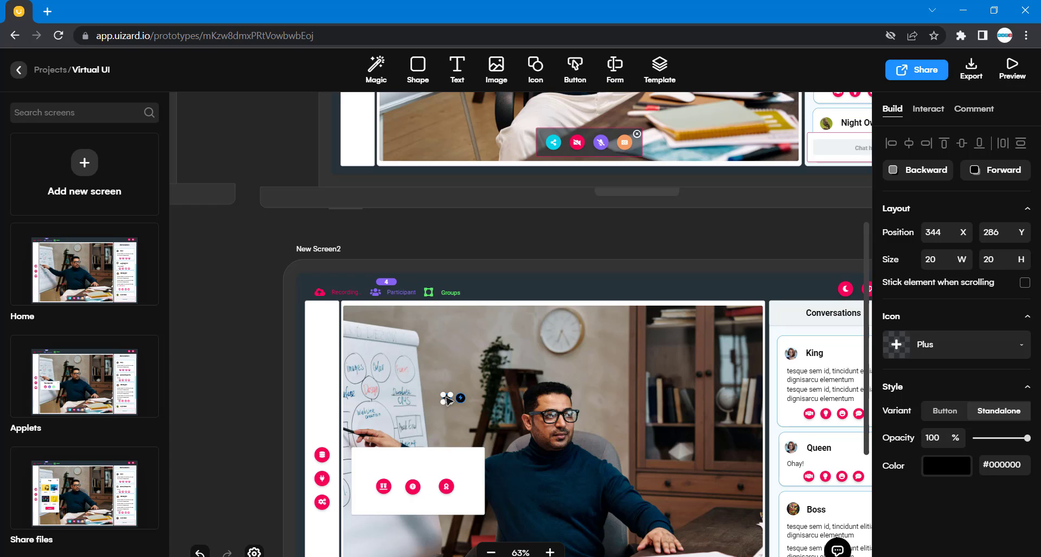
{"action": "left_click_drag", "start_coordinate": [447, 400], "coordinate": [474, 458]}
{"action": "left_click", "coordinate": [242, 393]}
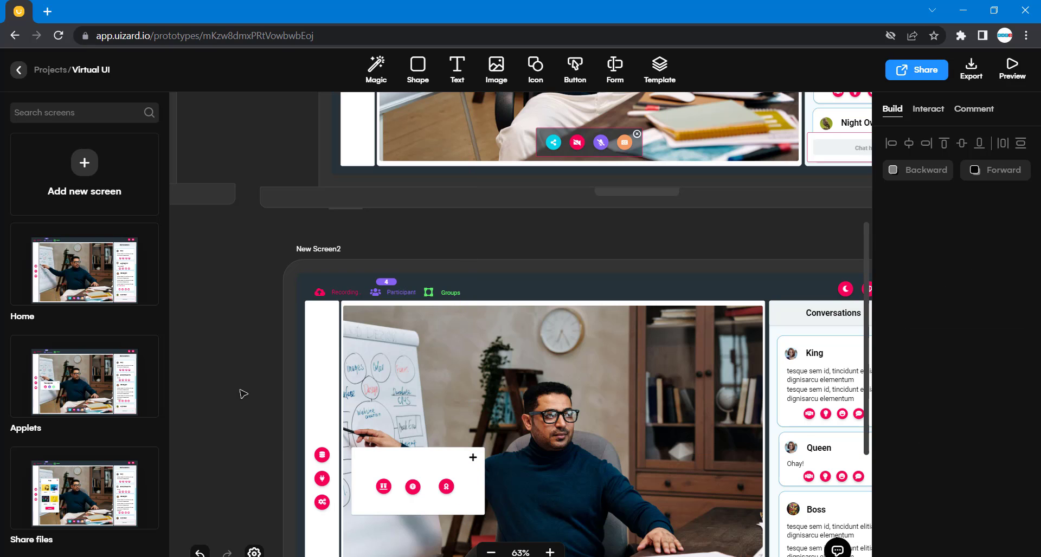
Compare the plus icon's properties on the Applets screen with the new Plus icon on New Screen2.
{"action": "scroll", "coordinate": [291, 417], "scroll_direction": "up", "scroll_amount": 6}
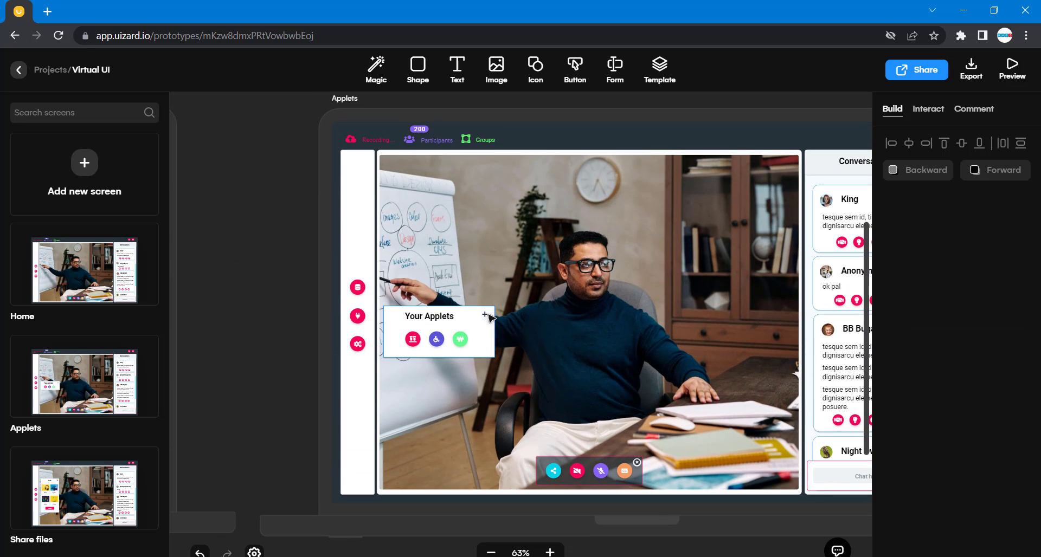
{"action": "left_click", "coordinate": [486, 316]}
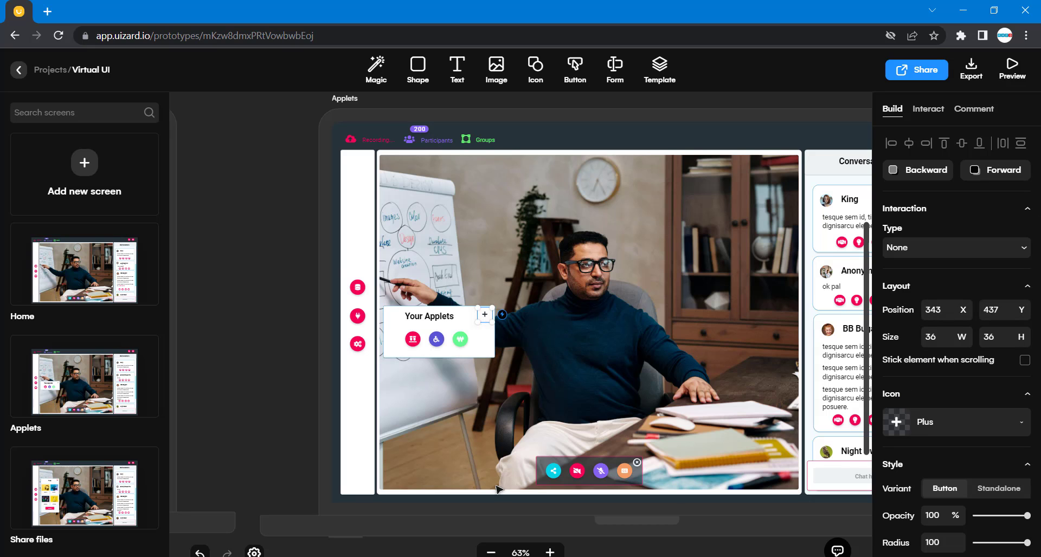
{"action": "scroll", "coordinate": [500, 489], "scroll_direction": "down", "scroll_amount": 6}
{"action": "left_click", "coordinate": [473, 432]}
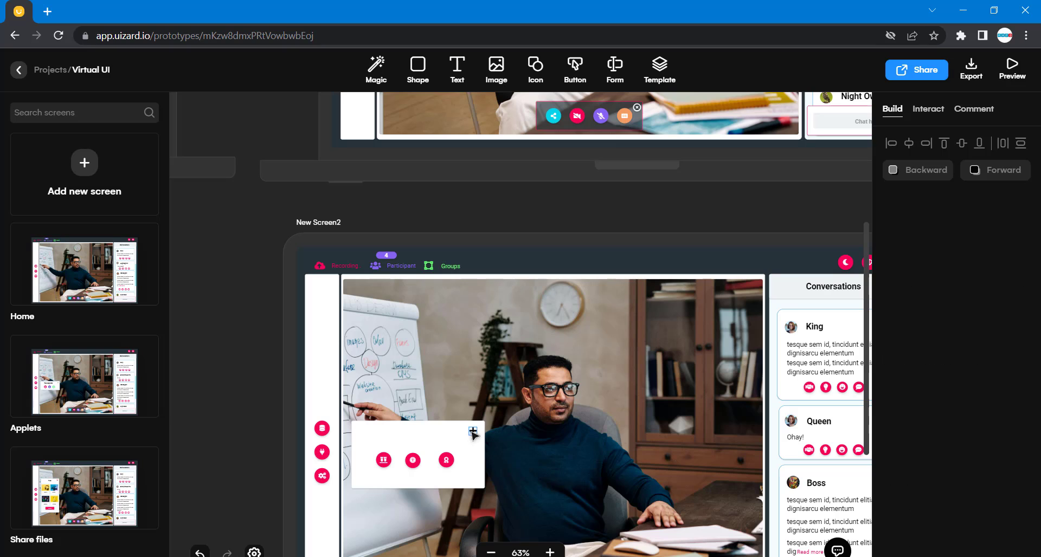
{"action": "left_click", "coordinate": [256, 411]}
{"action": "left_click", "coordinate": [473, 432]}
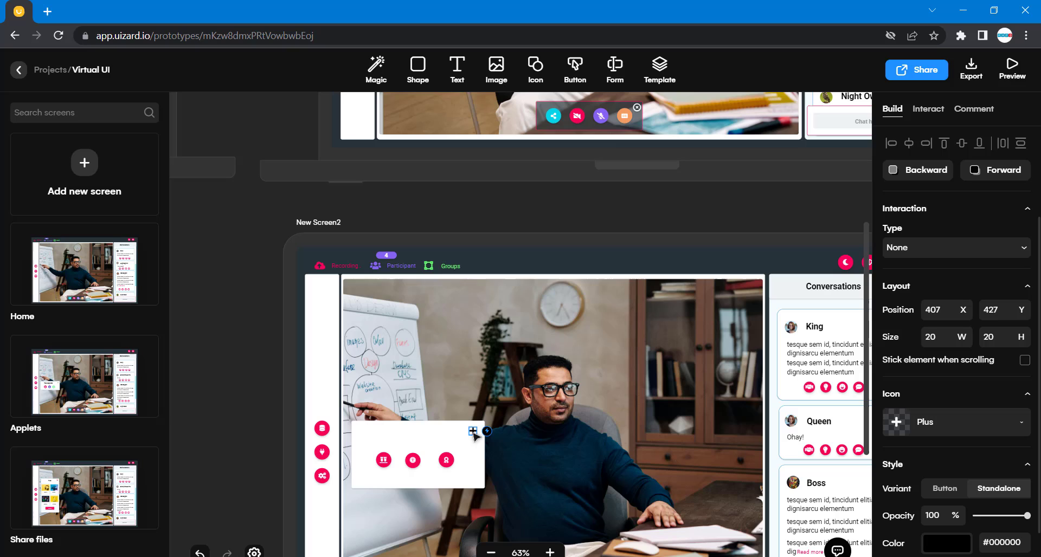
{"action": "left_click", "coordinate": [939, 340]}
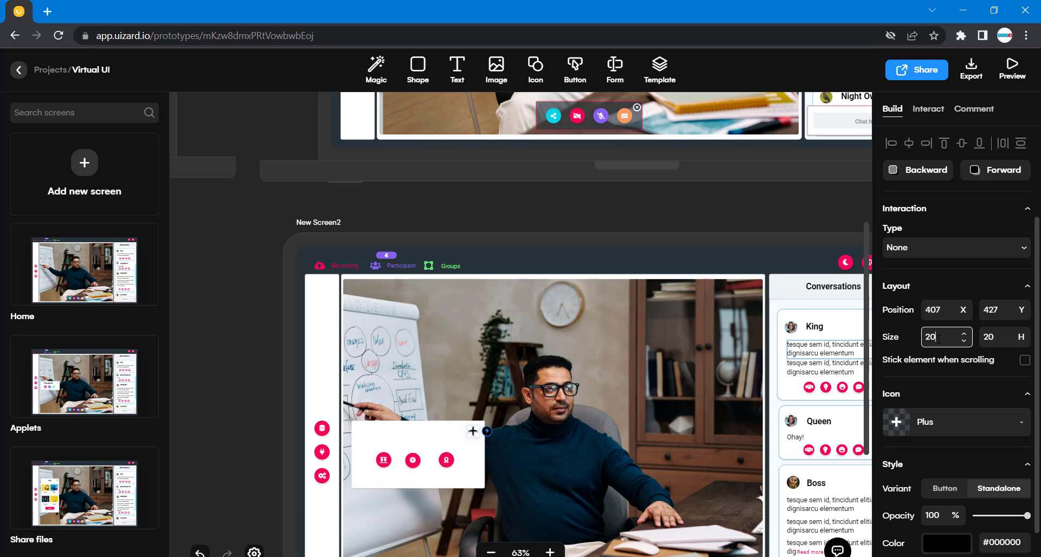
{"action": "left_click", "coordinate": [268, 439]}
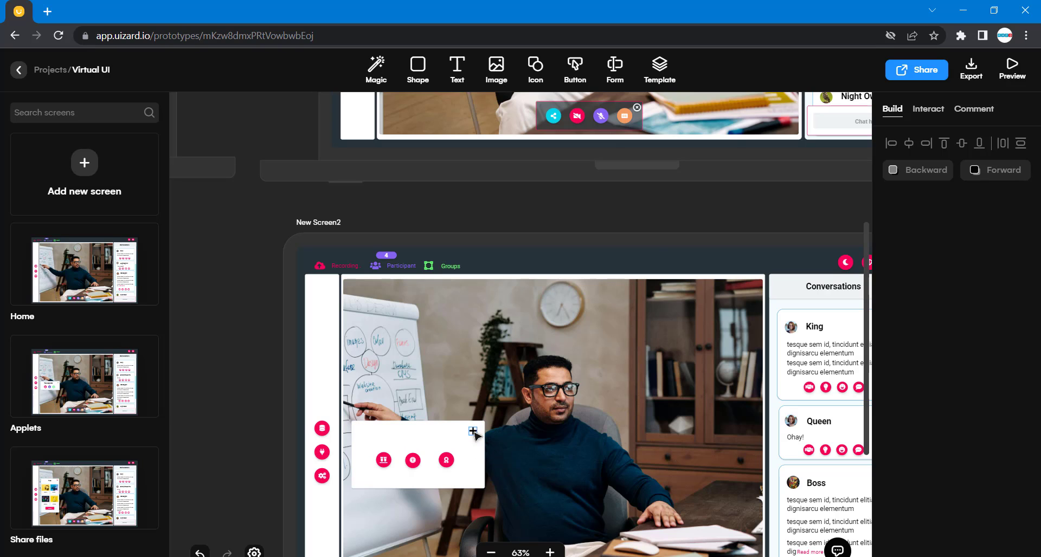
{"action": "left_click", "coordinate": [474, 431]}
{"action": "scroll", "coordinate": [979, 507], "scroll_direction": "down", "scroll_amount": 1}
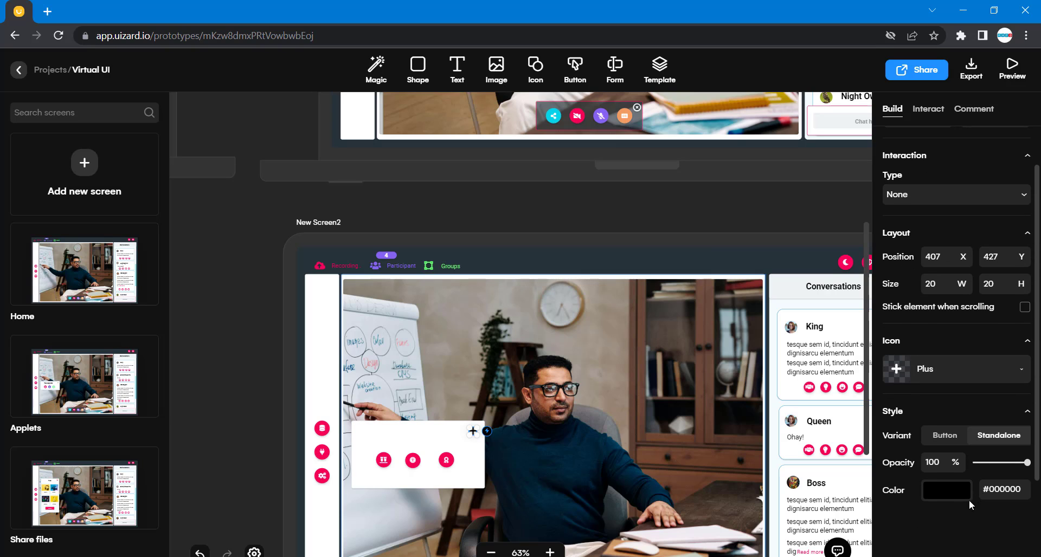
Set the Plus icon's color to #37474F.
{"action": "left_click", "coordinate": [944, 495]}
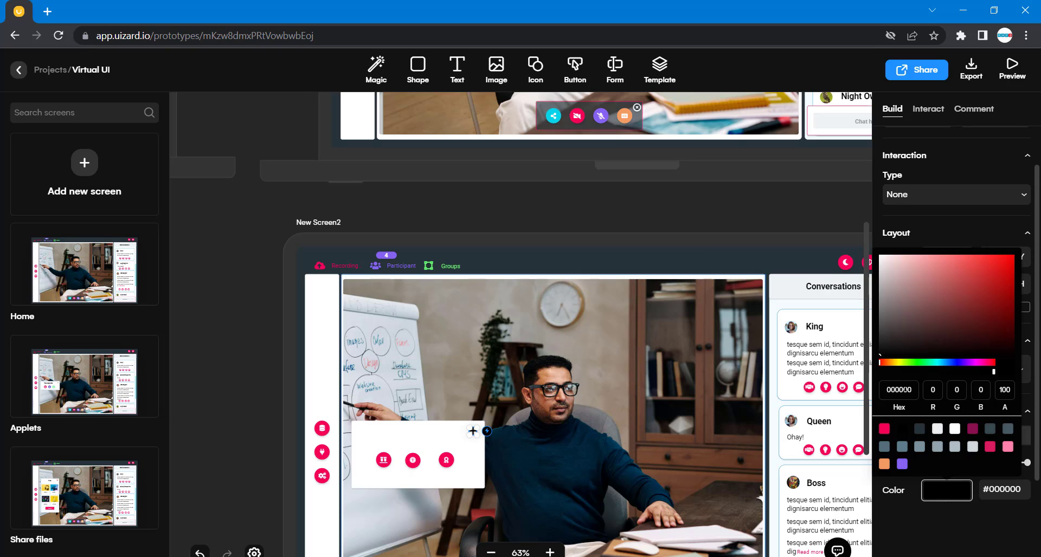
{"action": "left_click_drag", "start_coordinate": [881, 358], "coordinate": [877, 347]}
{"action": "left_click", "coordinate": [638, 362]}
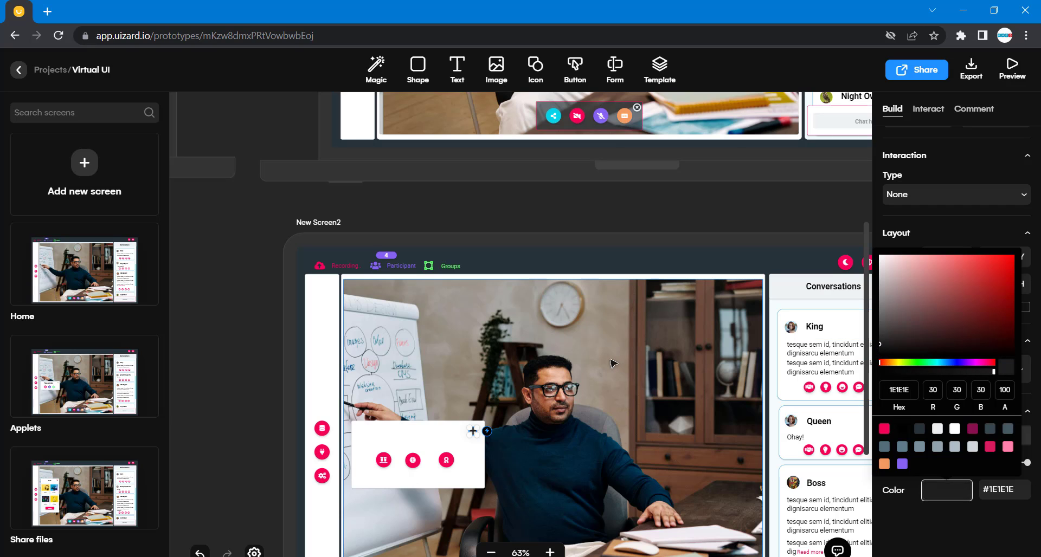
{"action": "left_click", "coordinate": [474, 433]}
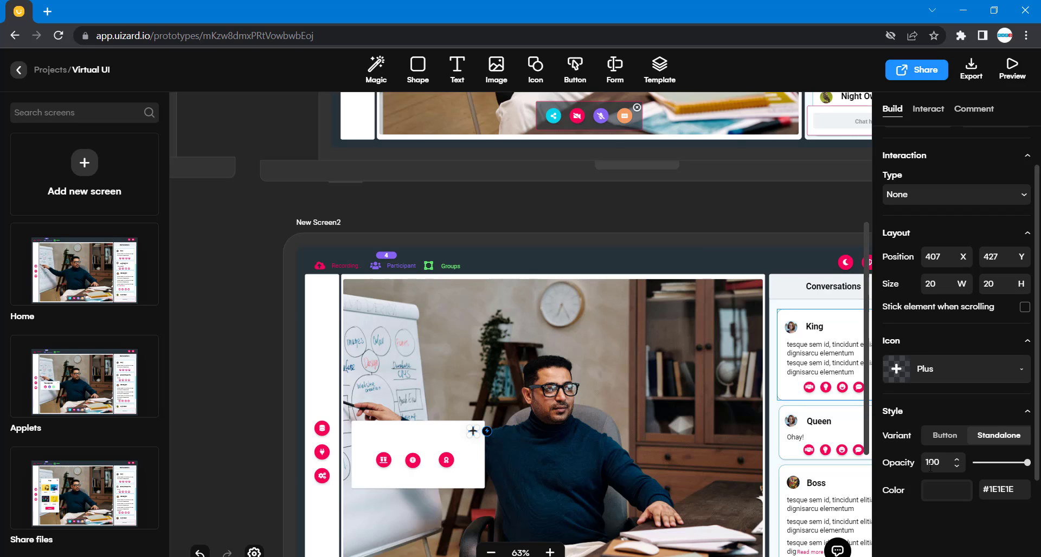
{"action": "left_click", "coordinate": [930, 490]}
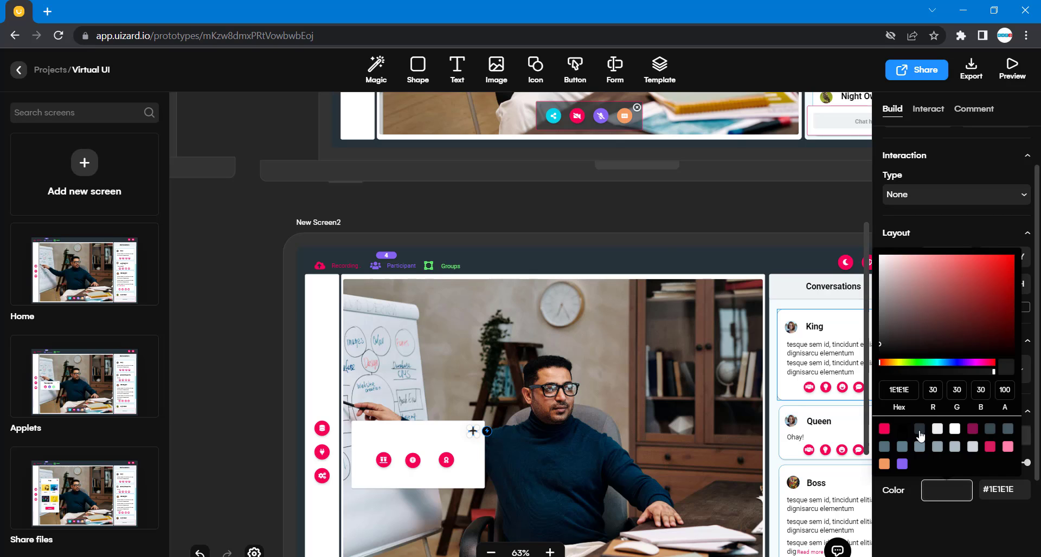
{"action": "left_click", "coordinate": [920, 432]}
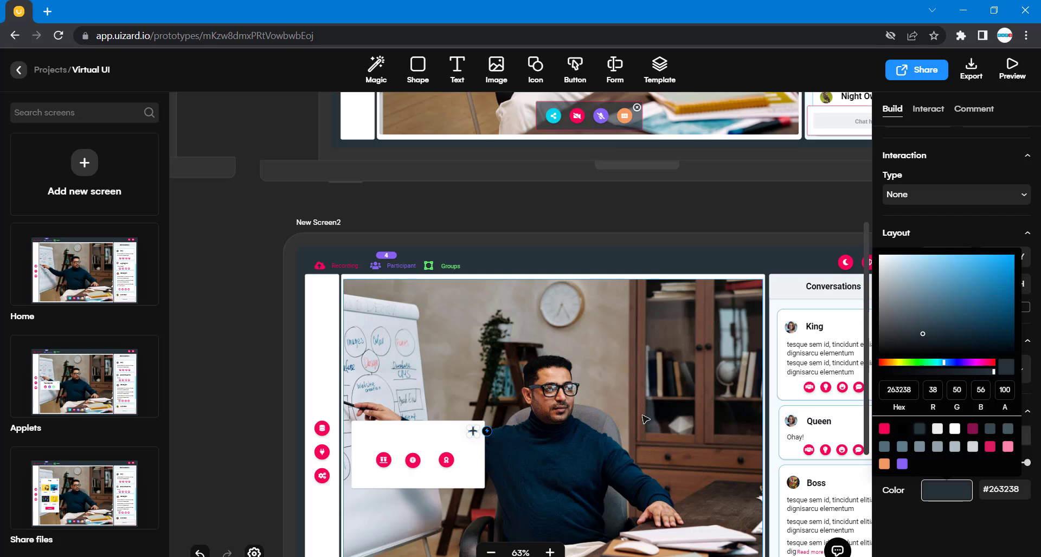
{"action": "left_click", "coordinate": [645, 419]}
{"action": "left_click", "coordinate": [473, 432]}
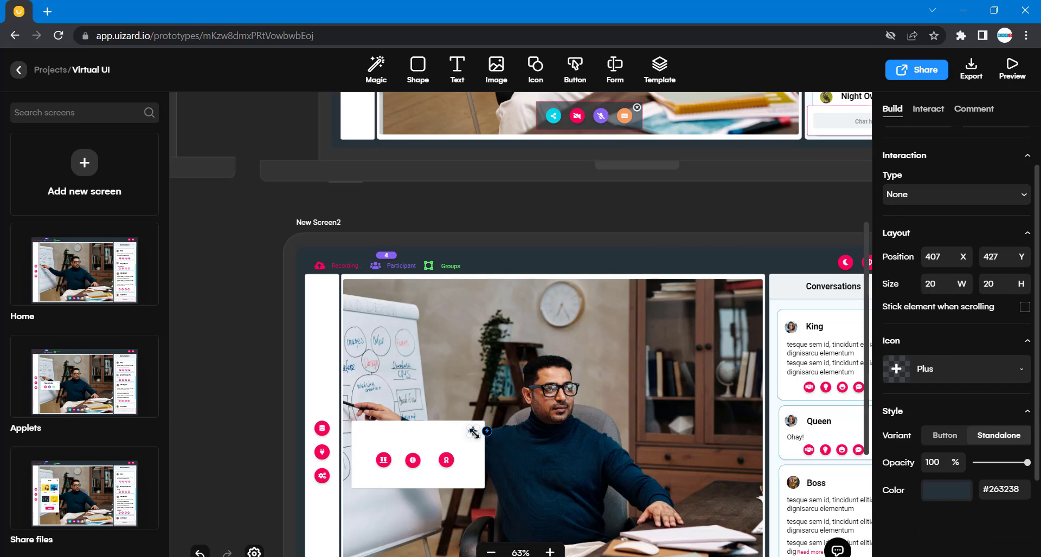
{"action": "left_click", "coordinate": [944, 493]}
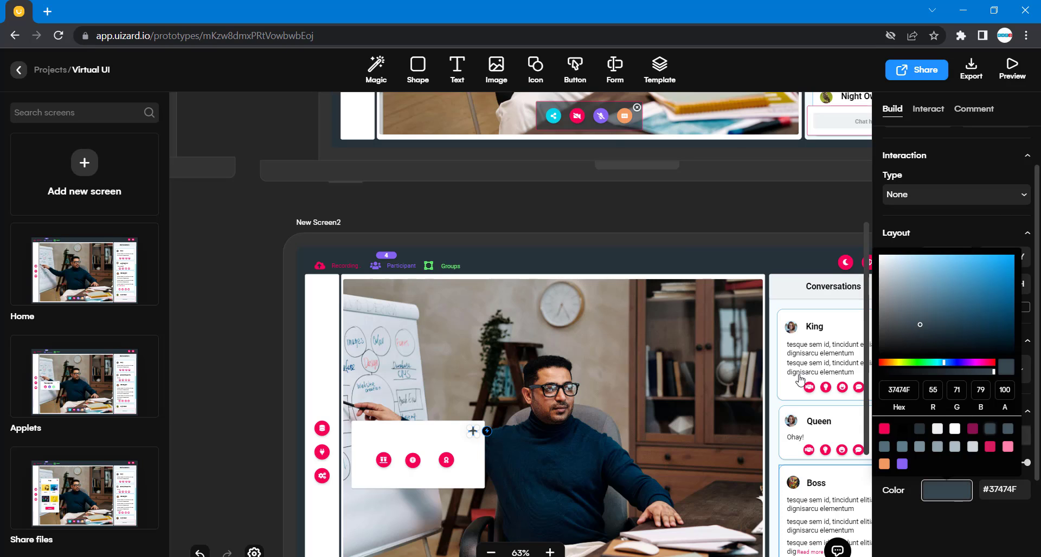
{"action": "left_click", "coordinate": [488, 441]}
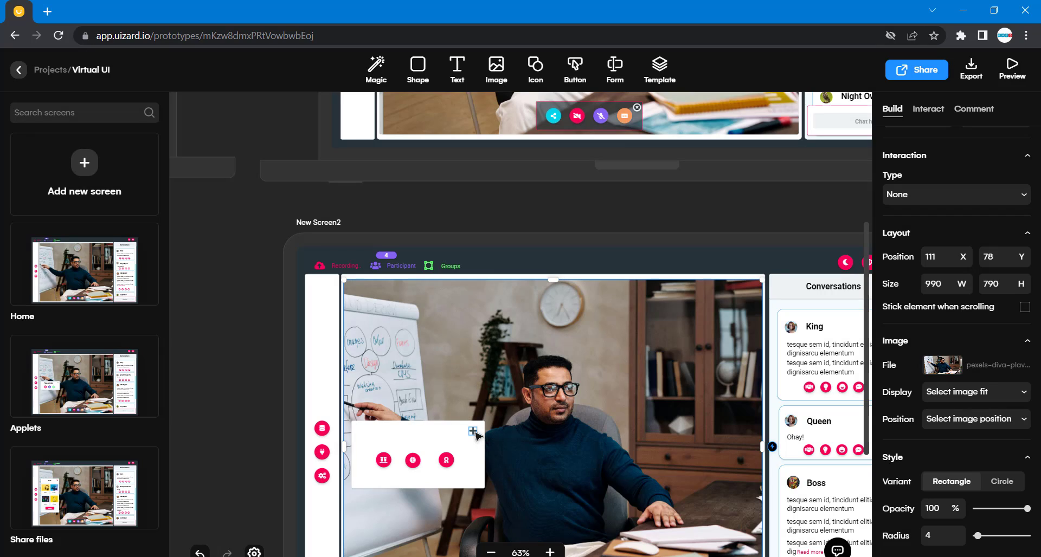
Resize the Plus icon to 18 by 18.
{"action": "left_click", "coordinate": [474, 432]}
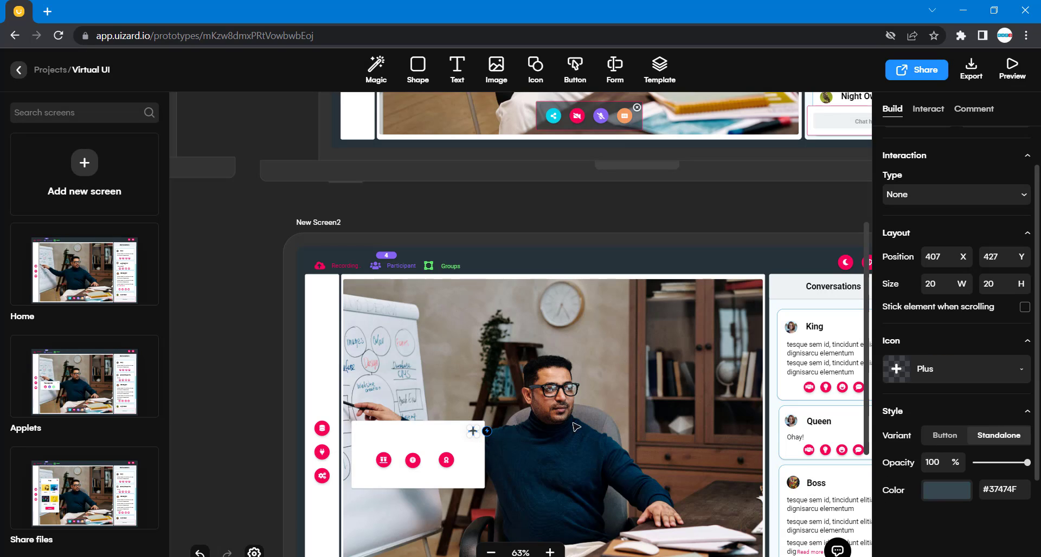
{"action": "double_click", "coordinate": [941, 286]}
{"action": "type", "text": "1"}
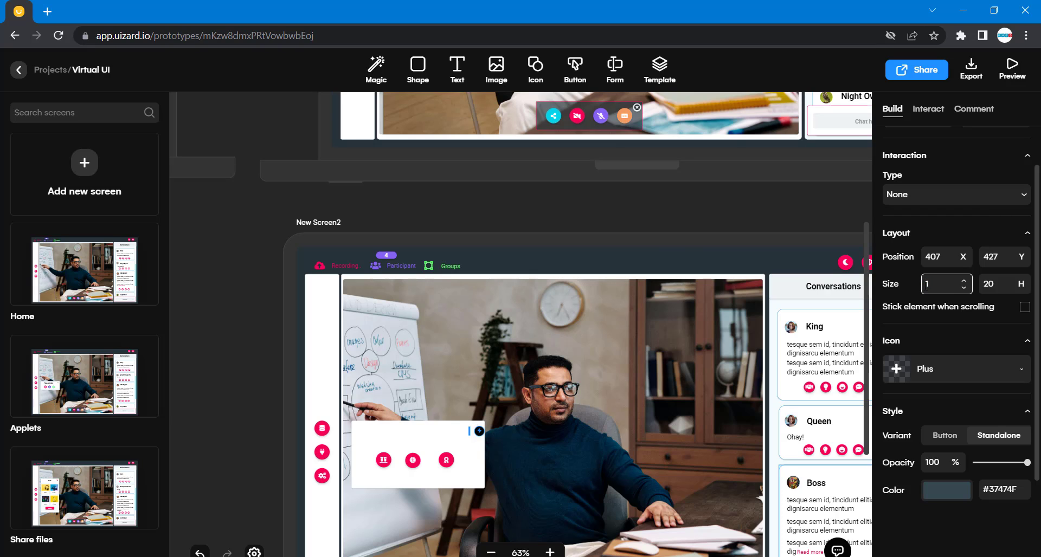
{"action": "type", "text": "8"}
{"action": "key", "text": "Tab"}
{"action": "type", "text": "18"}
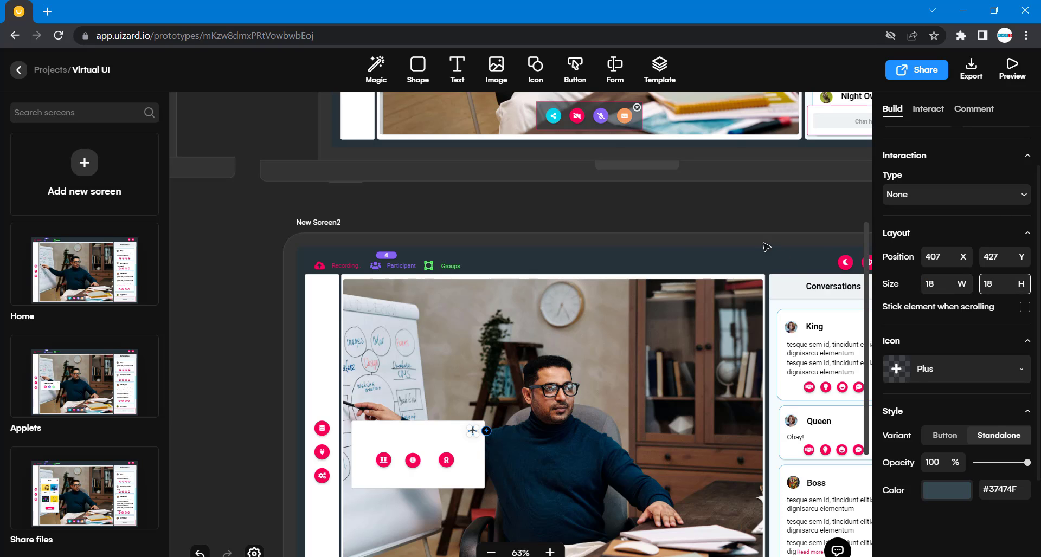
{"action": "left_click", "coordinate": [709, 217]}
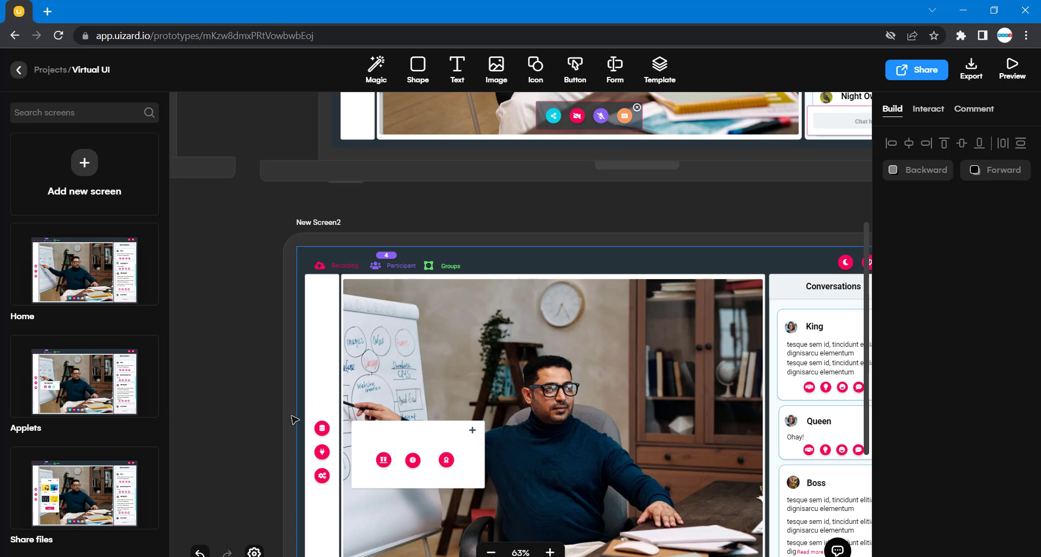
Place a copy of the Conversations heading at the top-left of the white rectangle on New Screen2.
{"action": "scroll", "coordinate": [567, 251], "scroll_direction": "right", "scroll_amount": 5}
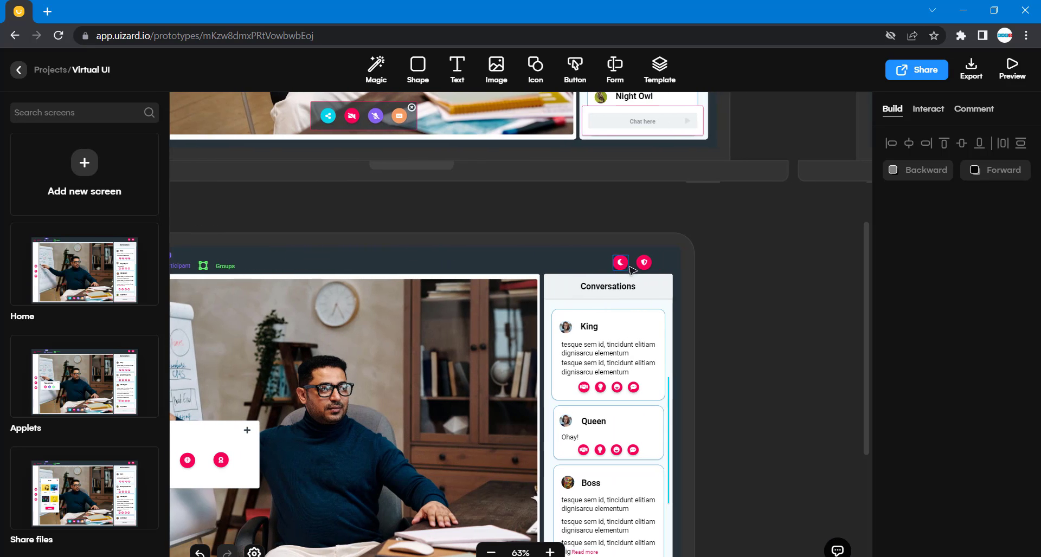
{"action": "left_click", "coordinate": [593, 290]}
{"action": "left_click_drag", "start_coordinate": [593, 290], "coordinate": [379, 437]}
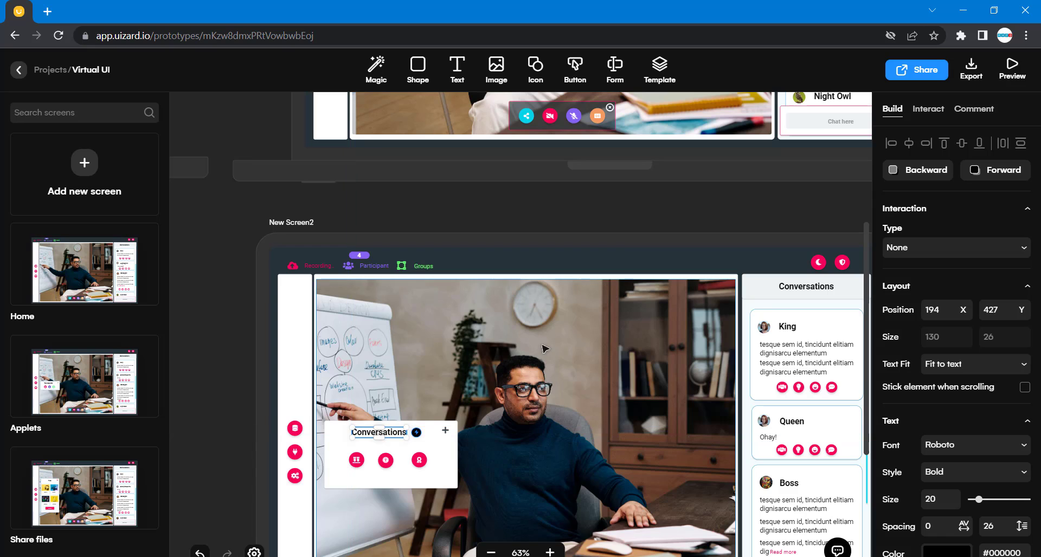
Rename the copied heading in New Screen2's applets panel to Applets, matching the Your Applets heading on the Applets screen.
{"action": "scroll", "coordinate": [420, 198], "scroll_direction": "up", "scroll_amount": 4}
{"action": "left_click", "coordinate": [410, 184]}
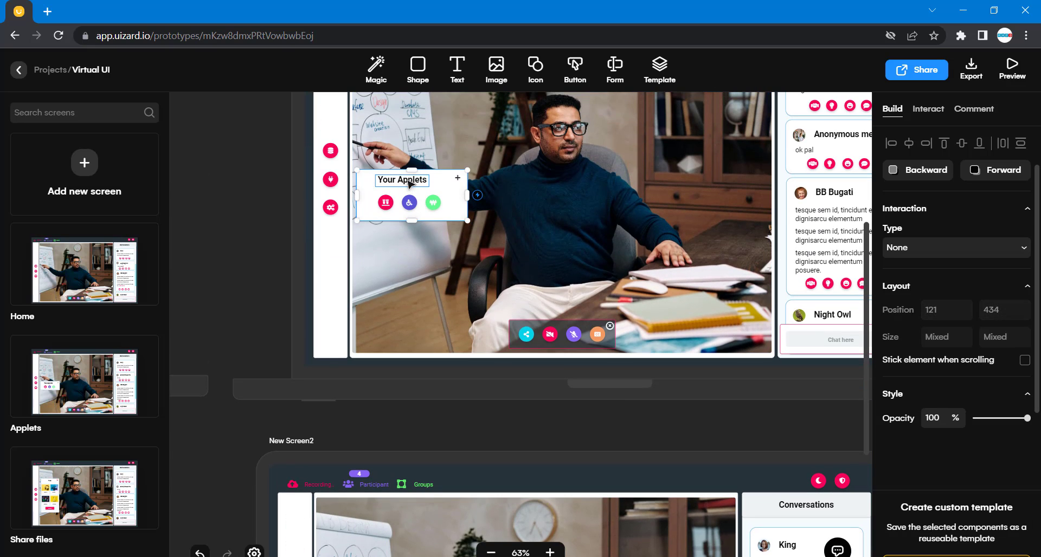
{"action": "left_click", "coordinate": [410, 184]}
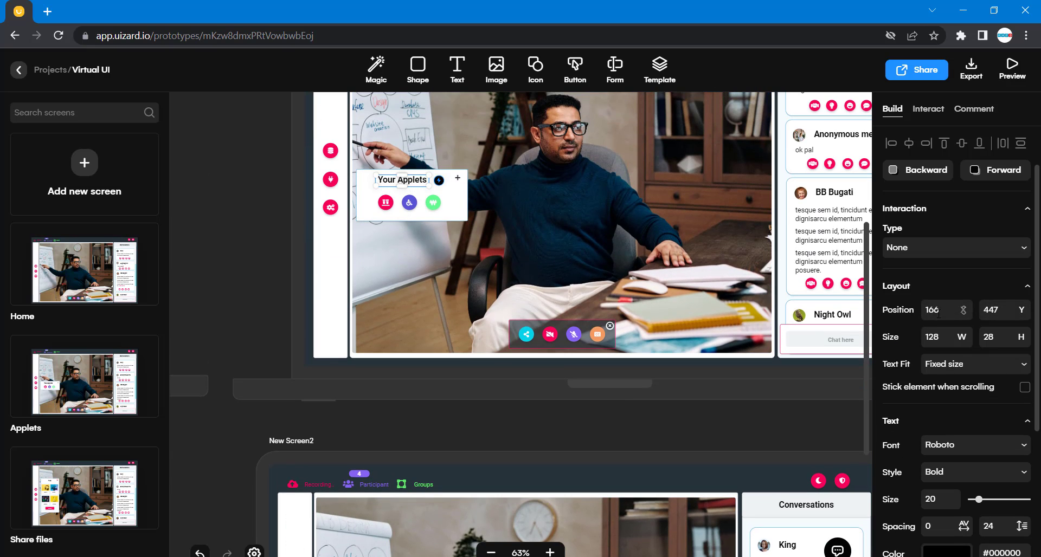
{"action": "scroll", "coordinate": [943, 465], "scroll_direction": "down", "scroll_amount": 1}
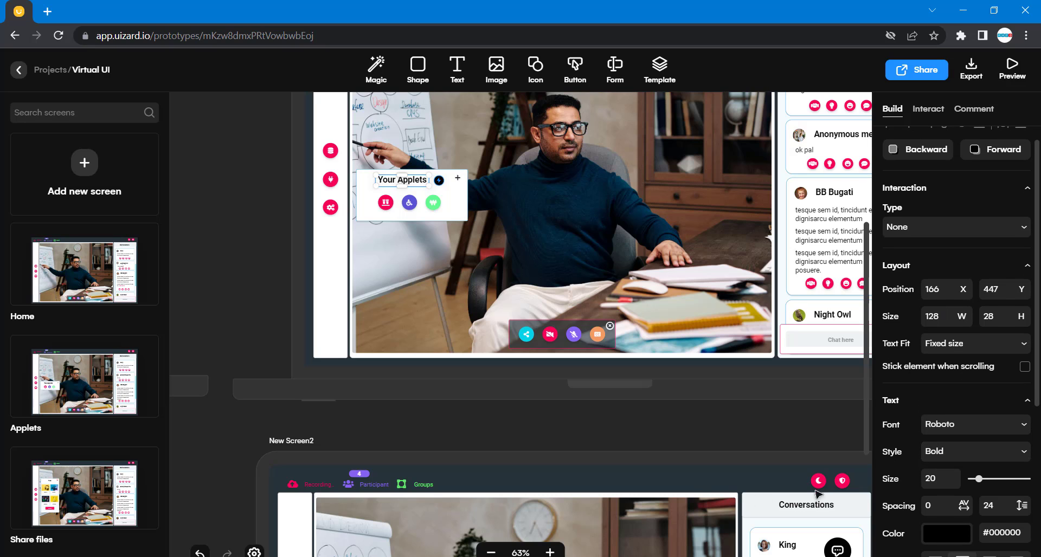
{"action": "scroll", "coordinate": [503, 425], "scroll_direction": "down", "scroll_amount": 5}
{"action": "left_click", "coordinate": [398, 411]}
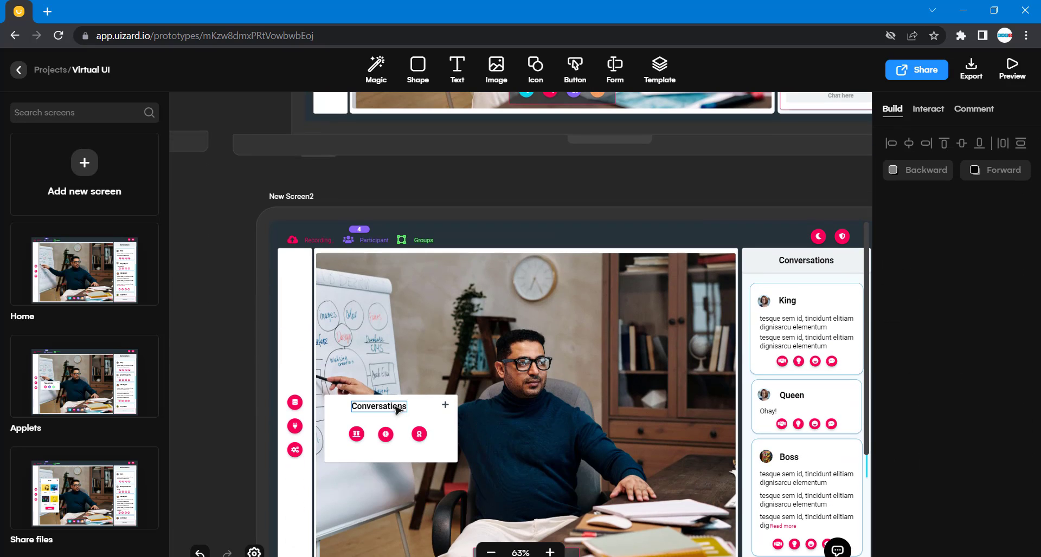
{"action": "left_click", "coordinate": [398, 411]}
{"action": "double_click", "coordinate": [397, 408]}
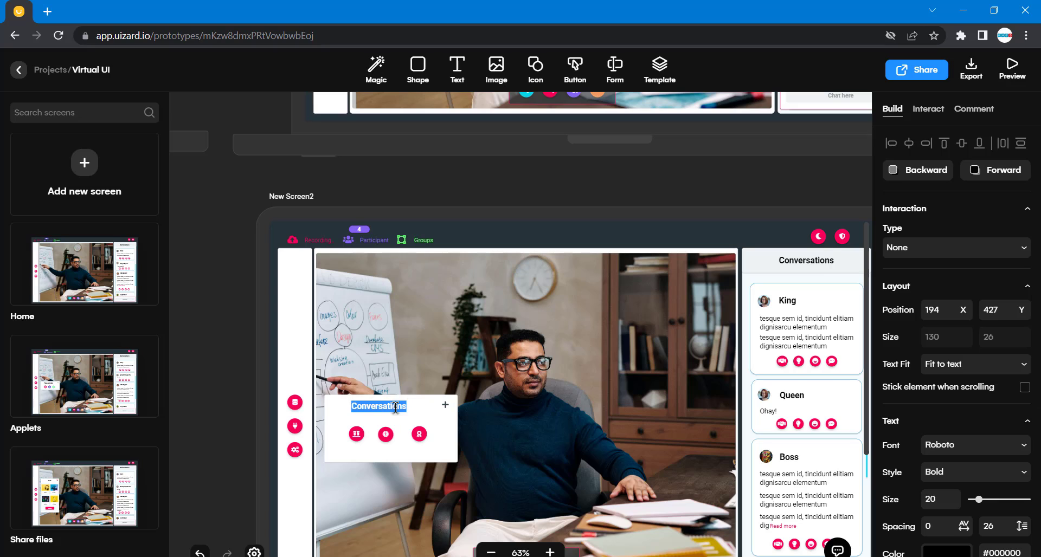
{"action": "type", "text": "Applets"}
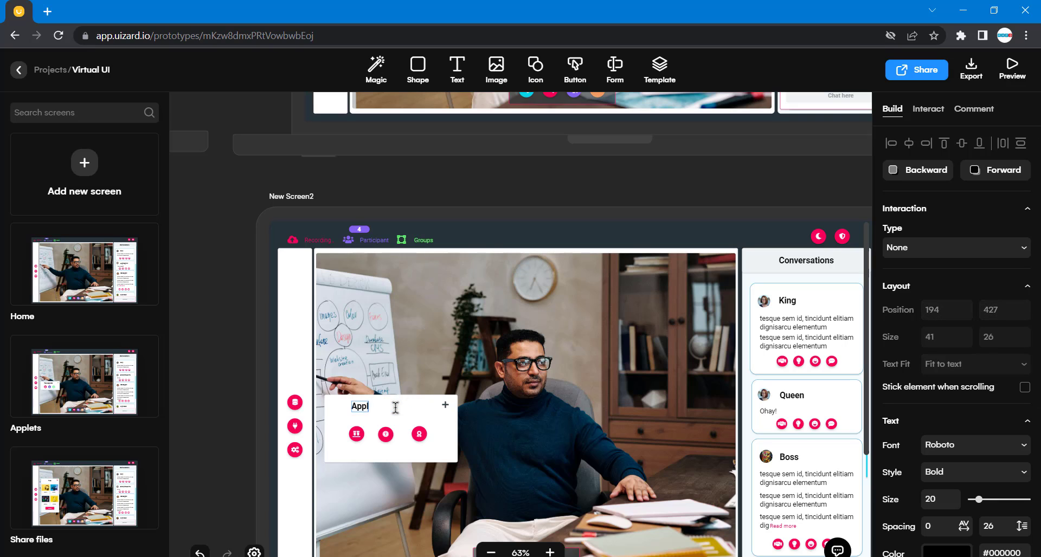
Move the Applets heading to the centre of the applets panel's top edge.
{"action": "left_click", "coordinate": [244, 365]}
{"action": "left_click_drag", "start_coordinate": [366, 412], "coordinate": [385, 410]}
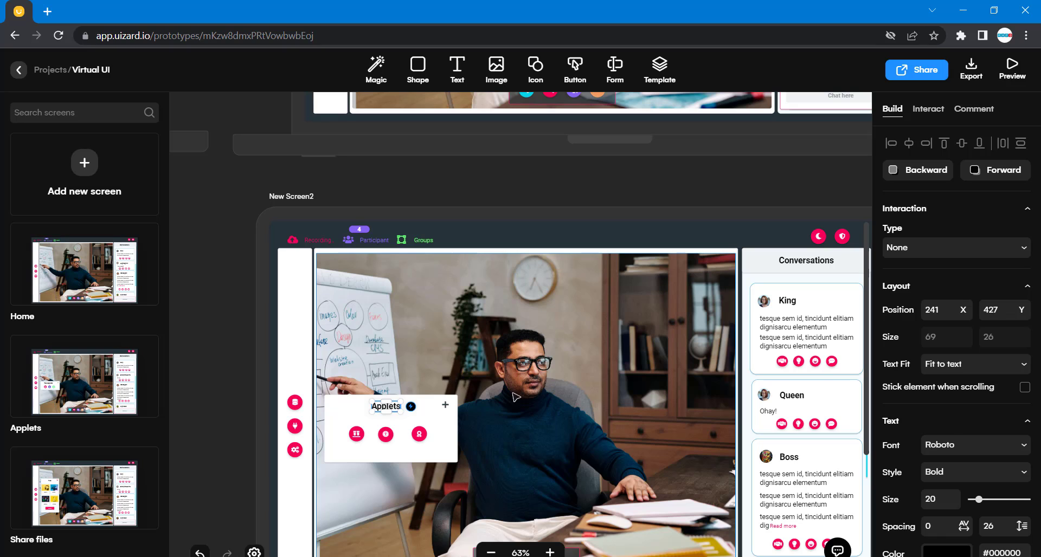
{"action": "left_click", "coordinate": [517, 399]}
{"action": "left_click", "coordinate": [445, 405]}
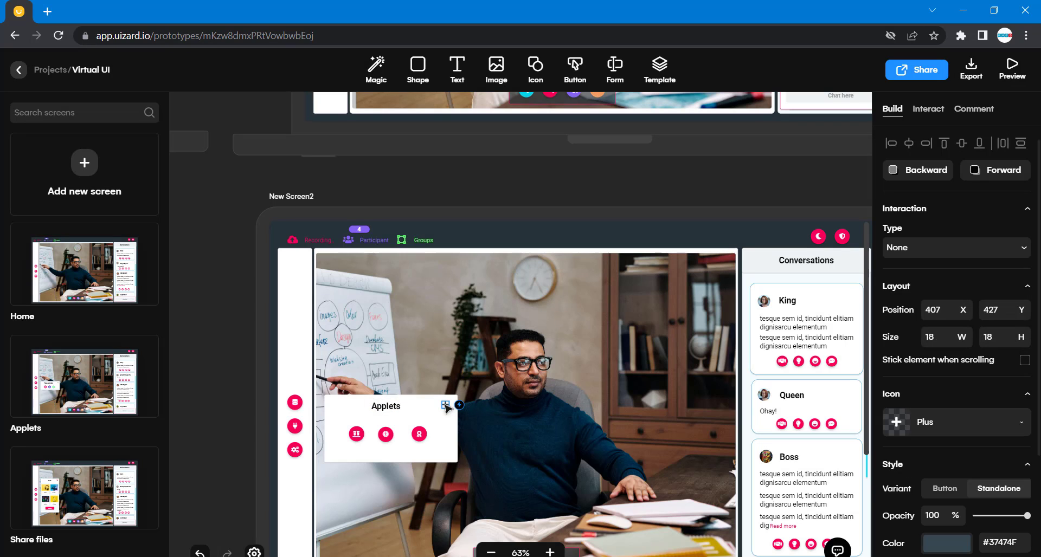
{"action": "left_click_drag", "start_coordinate": [446, 406], "coordinate": [394, 412]}
{"action": "left_click", "coordinate": [219, 365]}
{"action": "scroll", "coordinate": [393, 266], "scroll_direction": "up", "scroll_amount": 2}
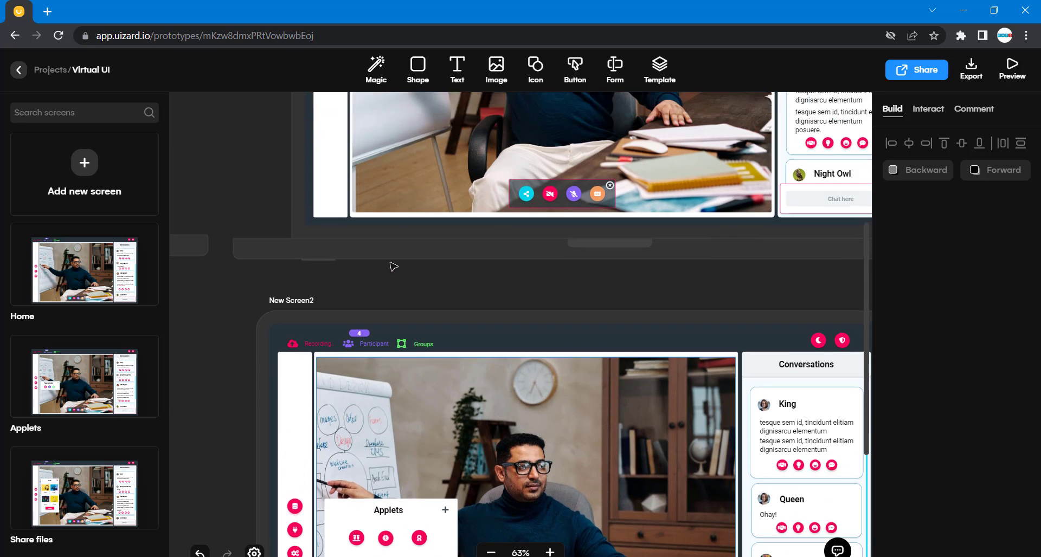
Copy the wheelchair icon's fill and apply #5954D2 as the fill of the middle icon on New Screen2.
{"action": "scroll", "coordinate": [393, 266], "scroll_direction": "up", "scroll_amount": 1}
{"action": "left_click", "coordinate": [417, 138]}
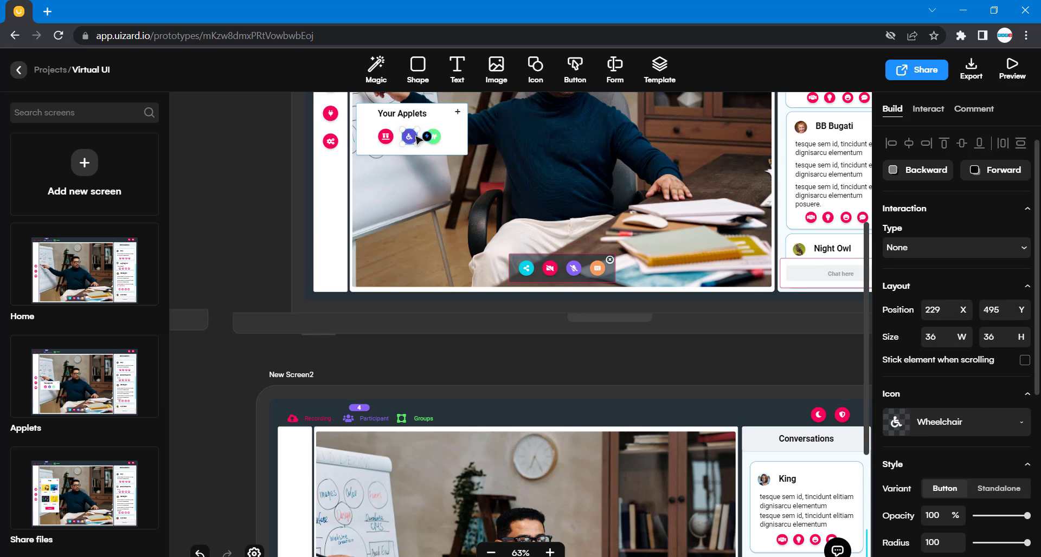
{"action": "scroll", "coordinate": [922, 434], "scroll_direction": "down", "scroll_amount": 3}
{"action": "left_click", "coordinate": [1017, 398]}
{"action": "key", "text": "ctrl+c"}
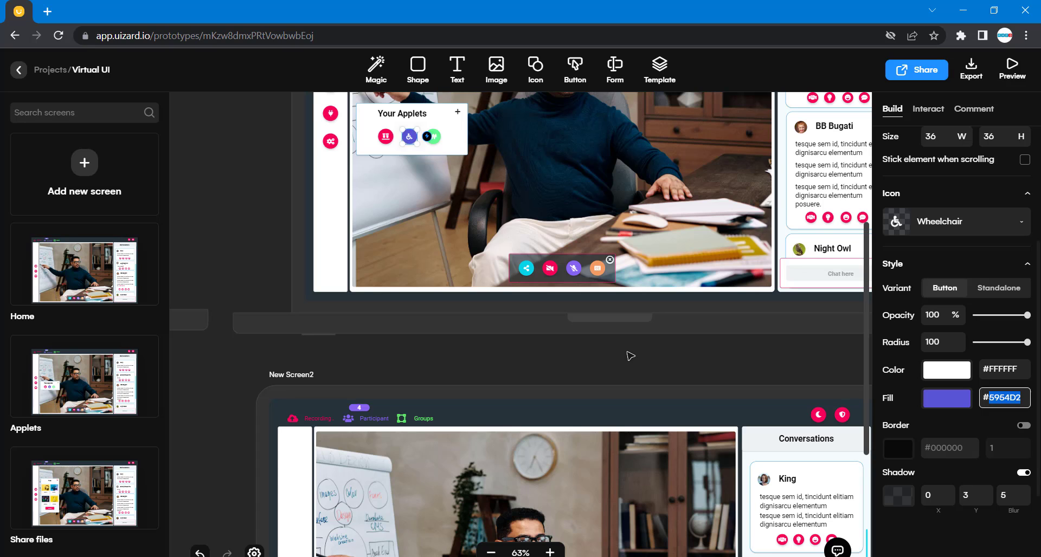
{"action": "scroll", "coordinate": [627, 355], "scroll_direction": "down", "scroll_amount": 4}
{"action": "left_click", "coordinate": [391, 419]}
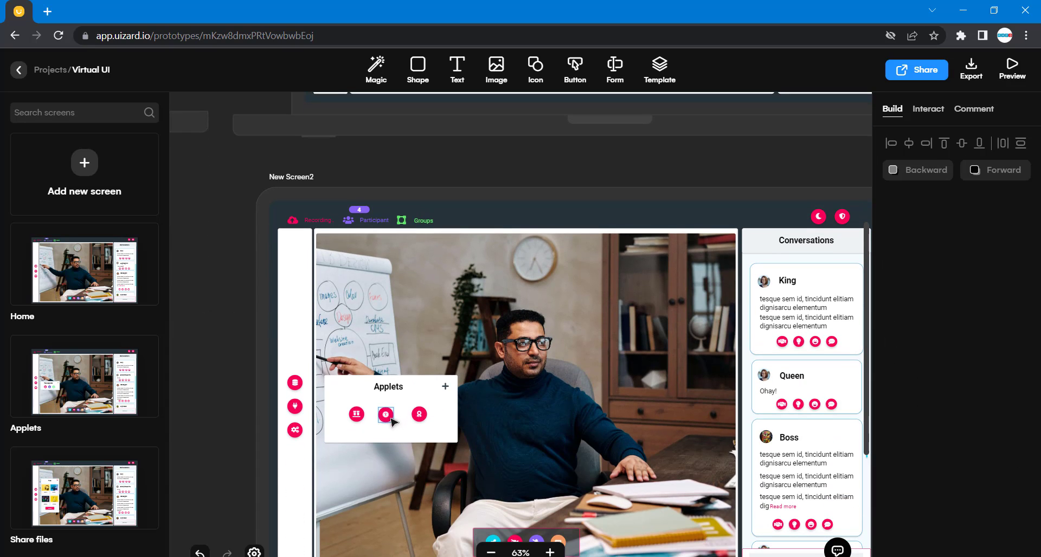
{"action": "left_click", "coordinate": [391, 421]}
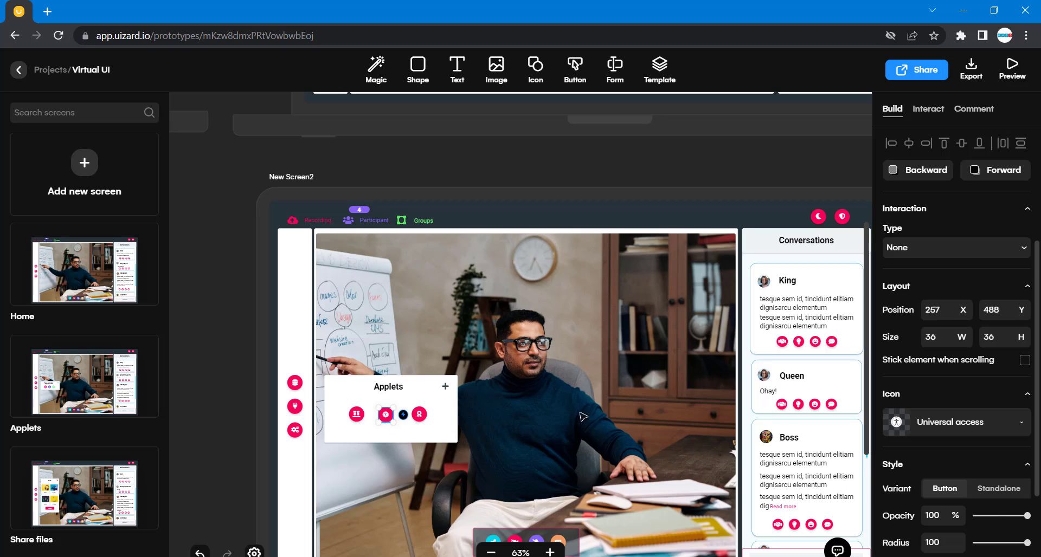
{"action": "scroll", "coordinate": [991, 518], "scroll_direction": "down", "scroll_amount": 2}
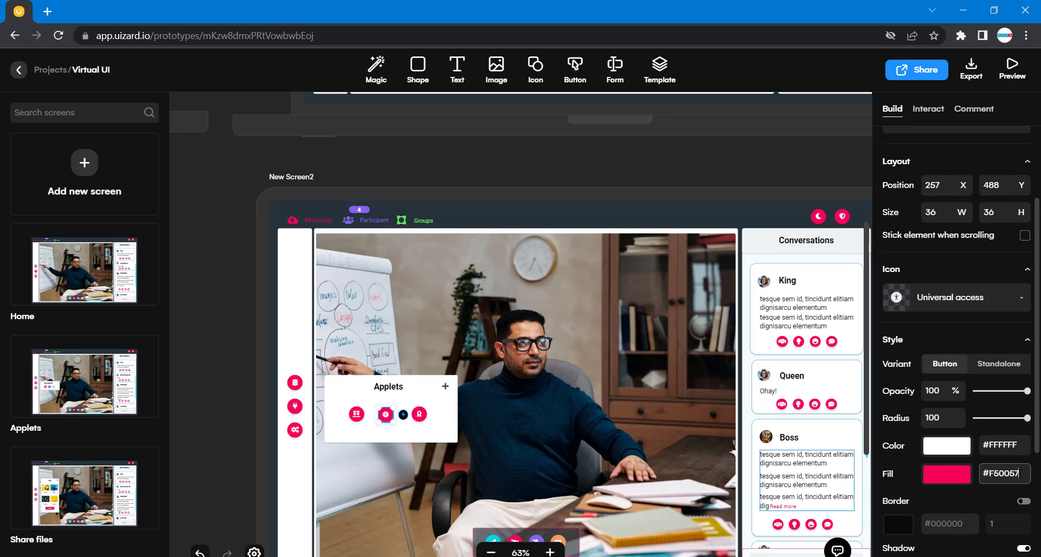
{"action": "left_click_drag", "start_coordinate": [1022, 474], "coordinate": [992, 475]}
{"action": "key", "text": "ctrl+v"}
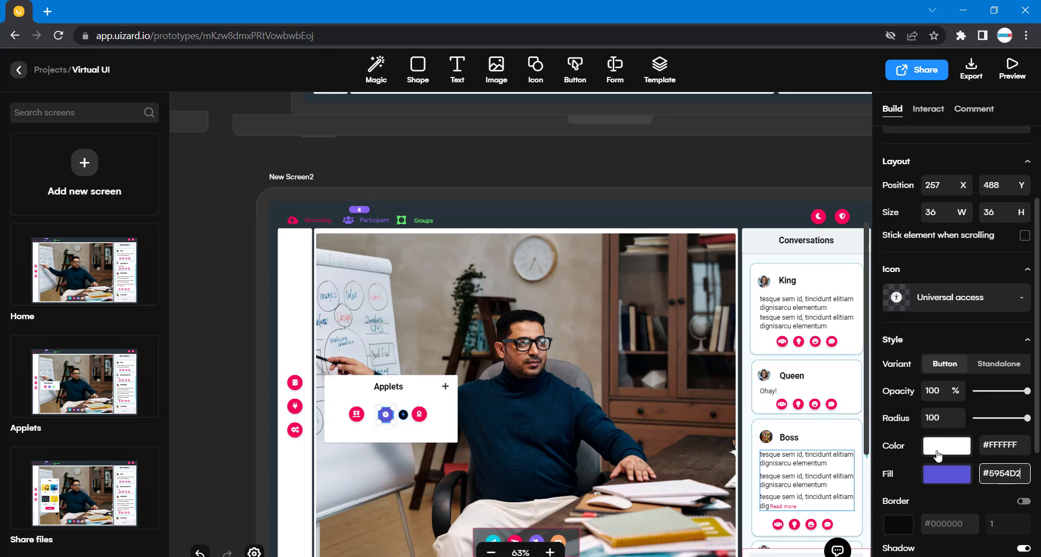
Copy the won-sign icon's fill and apply #62FB8F as the fill of the third icon on New Screen2.
{"action": "scroll", "coordinate": [429, 112], "scroll_direction": "up", "scroll_amount": 3}
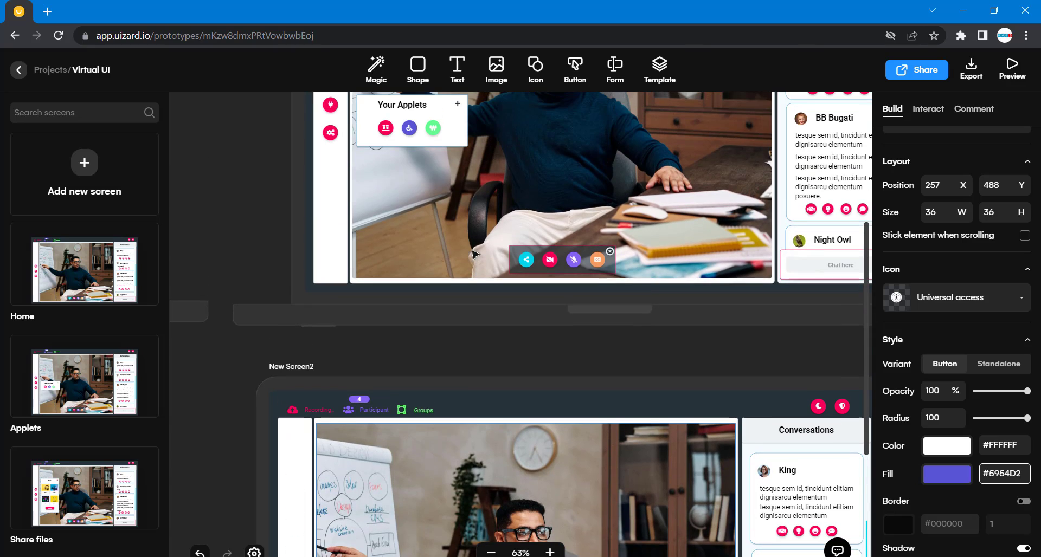
{"action": "left_click", "coordinate": [438, 131]}
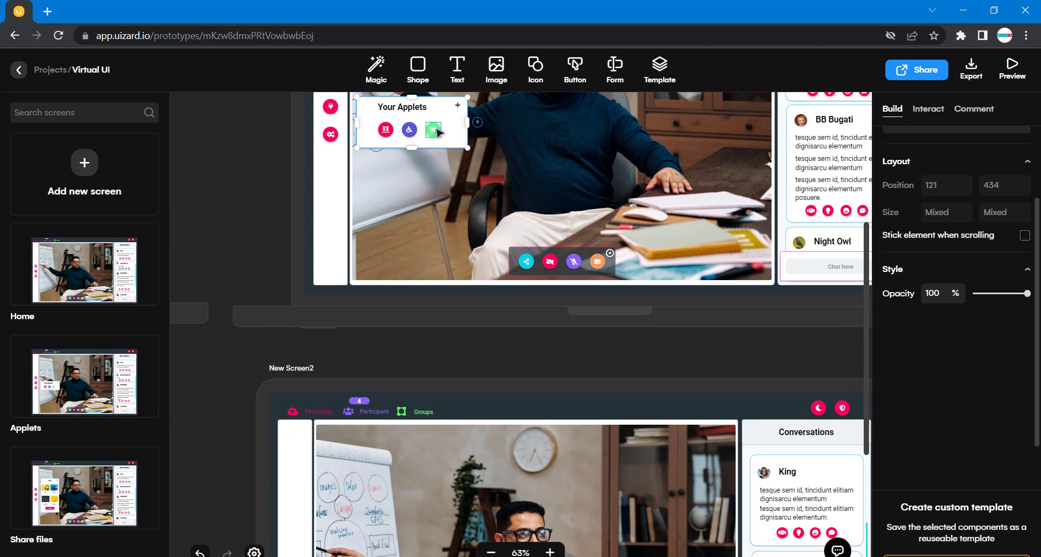
{"action": "left_click", "coordinate": [438, 131]}
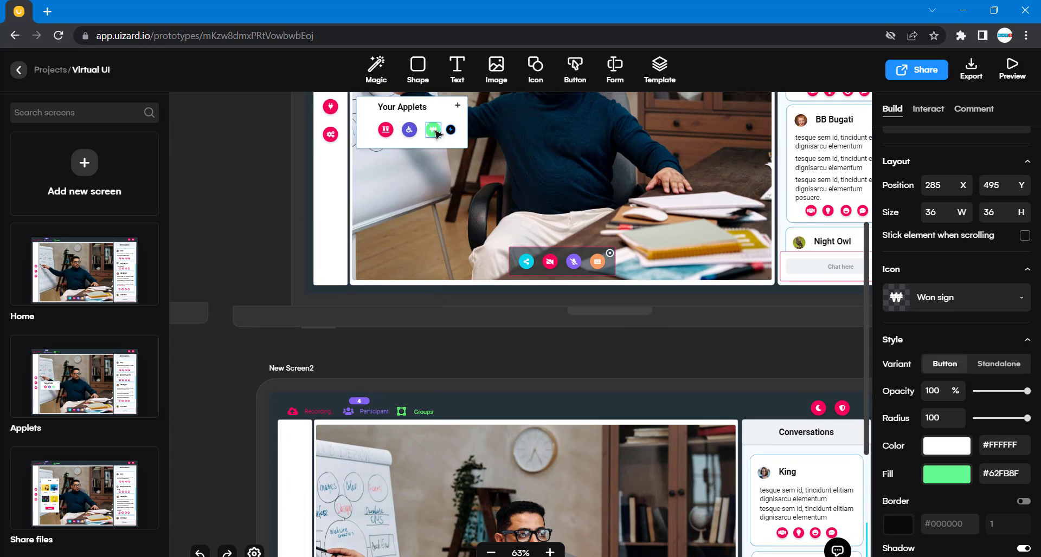
{"action": "double_click", "coordinate": [992, 472]}
{"action": "key", "text": "ctrl+c"}
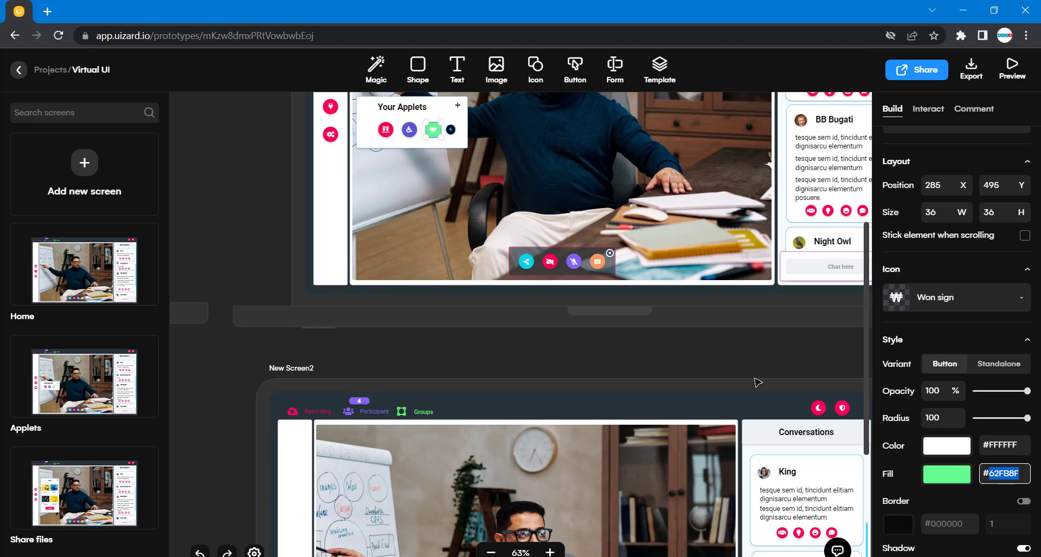
{"action": "scroll", "coordinate": [705, 380], "scroll_direction": "down", "scroll_amount": 4}
{"action": "left_click", "coordinate": [422, 417]}
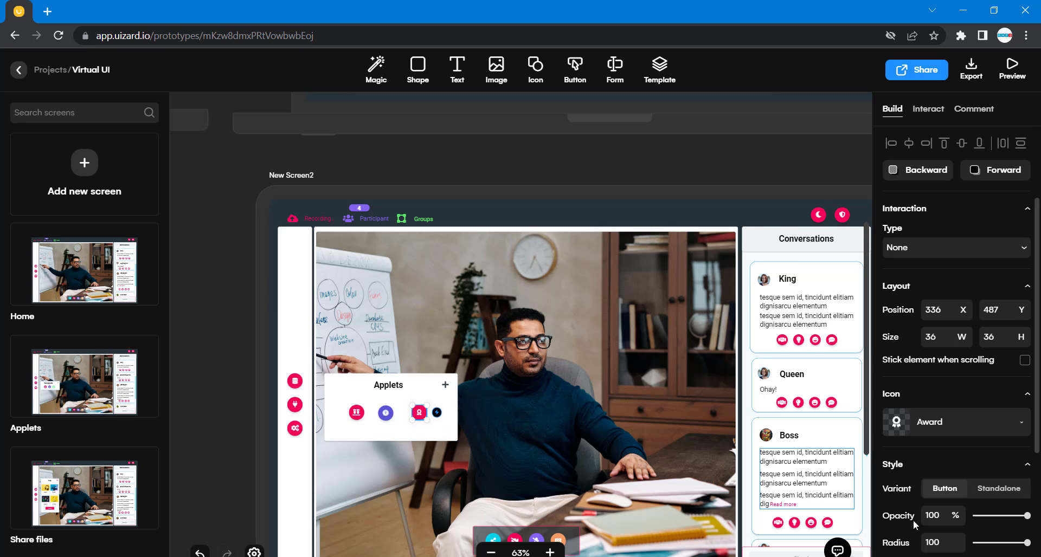
{"action": "scroll", "coordinate": [980, 497], "scroll_direction": "down", "scroll_amount": 2}
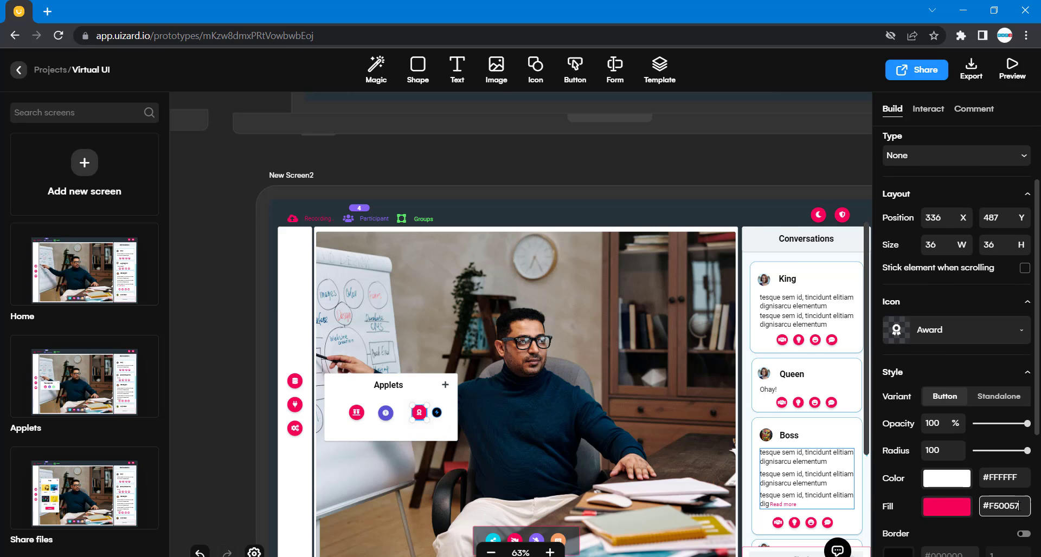
{"action": "double_click", "coordinate": [1020, 507]}
{"action": "key", "text": "ctrl+v"}
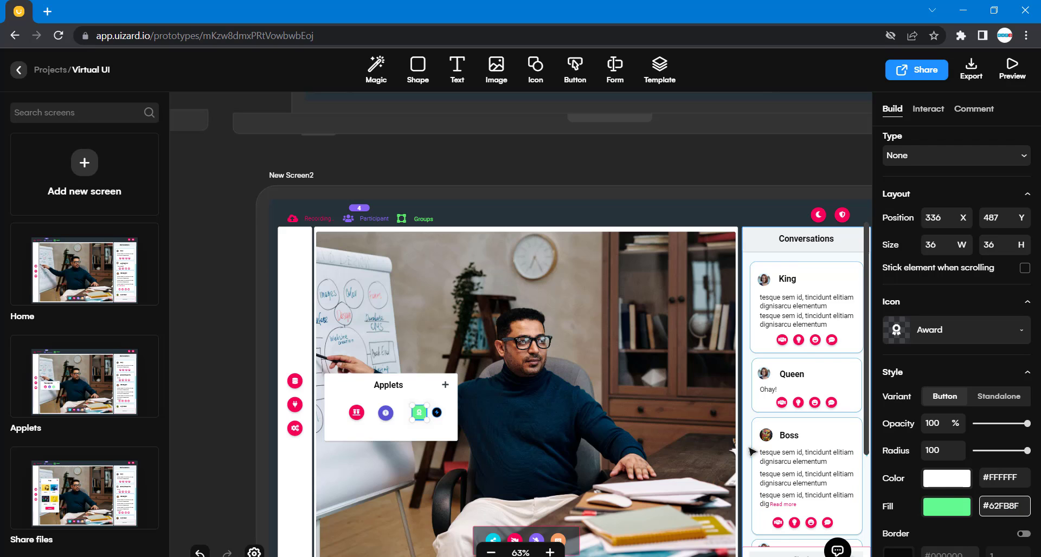
Compare the icons and panel rectangle on the Applets screen with those in New Screen2's applets panel.
{"action": "left_click", "coordinate": [237, 326]}
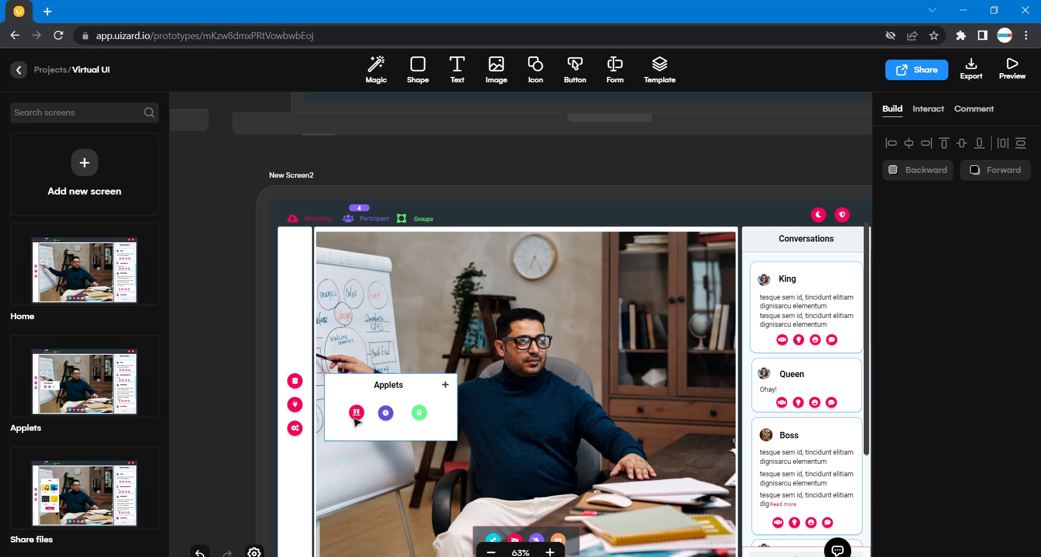
{"action": "scroll", "coordinate": [448, 120], "scroll_direction": "up", "scroll_amount": 2}
{"action": "scroll", "coordinate": [448, 120], "scroll_direction": "up", "scroll_amount": 6}
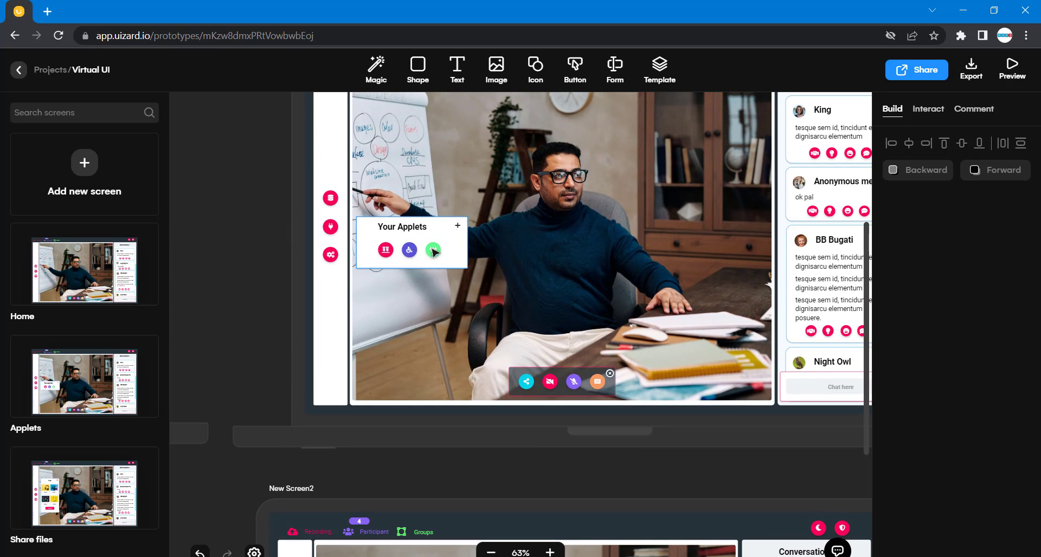
{"action": "left_click", "coordinate": [415, 253]}
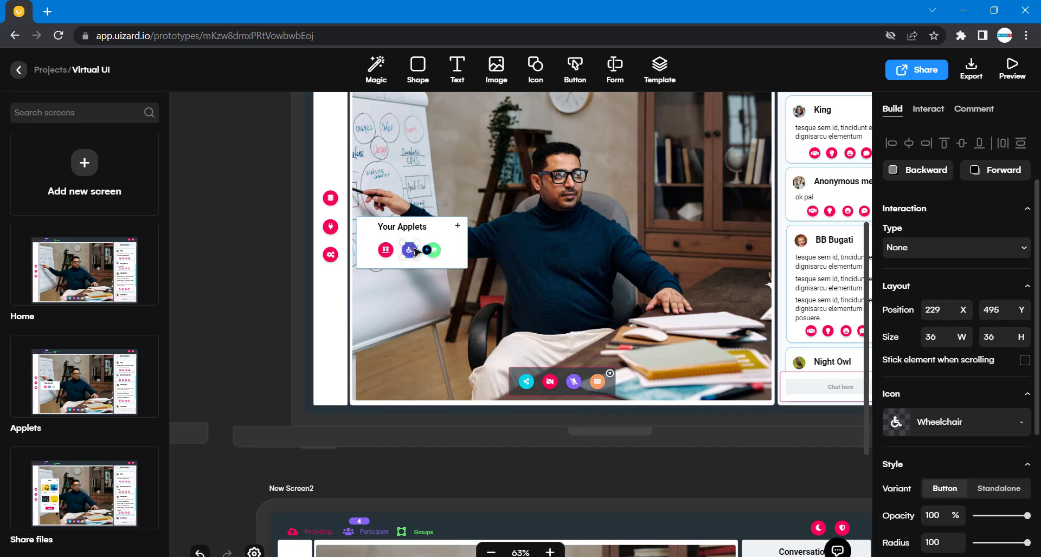
{"action": "scroll", "coordinate": [462, 413], "scroll_direction": "down", "scroll_amount": 7}
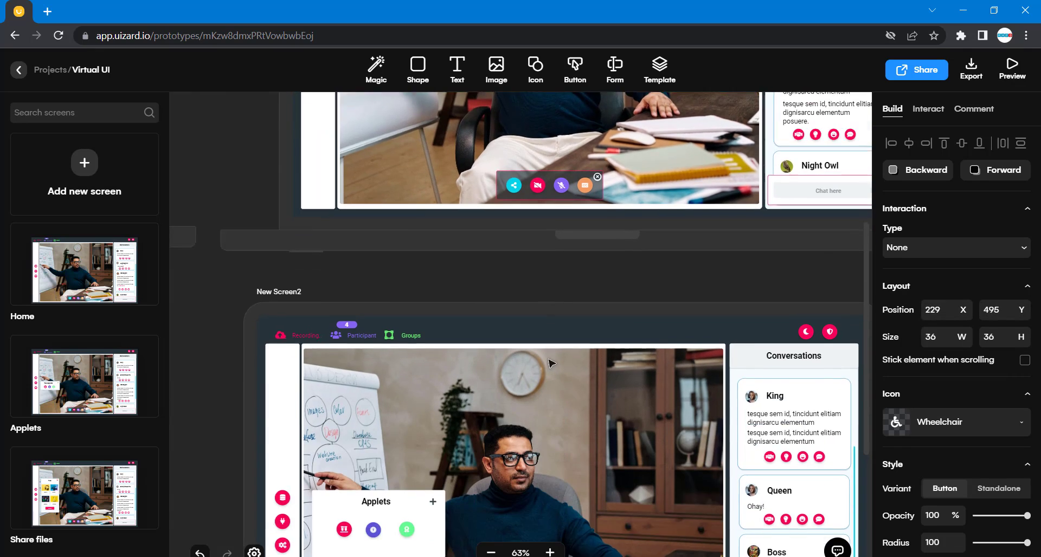
{"action": "left_click", "coordinate": [374, 440]}
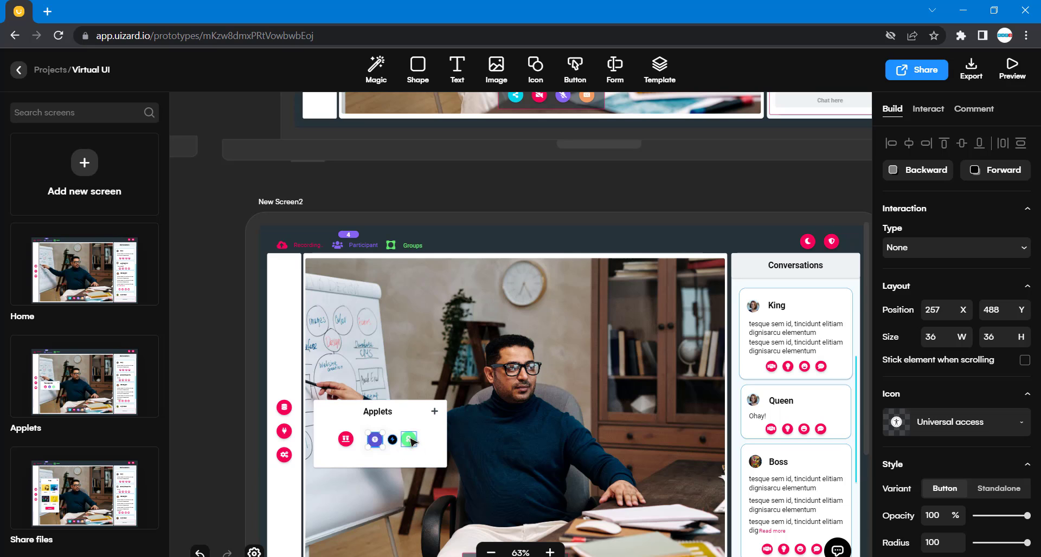
{"action": "scroll", "coordinate": [512, 271], "scroll_direction": "up", "scroll_amount": 1}
{"action": "scroll", "coordinate": [510, 269], "scroll_direction": "up", "scroll_amount": 7}
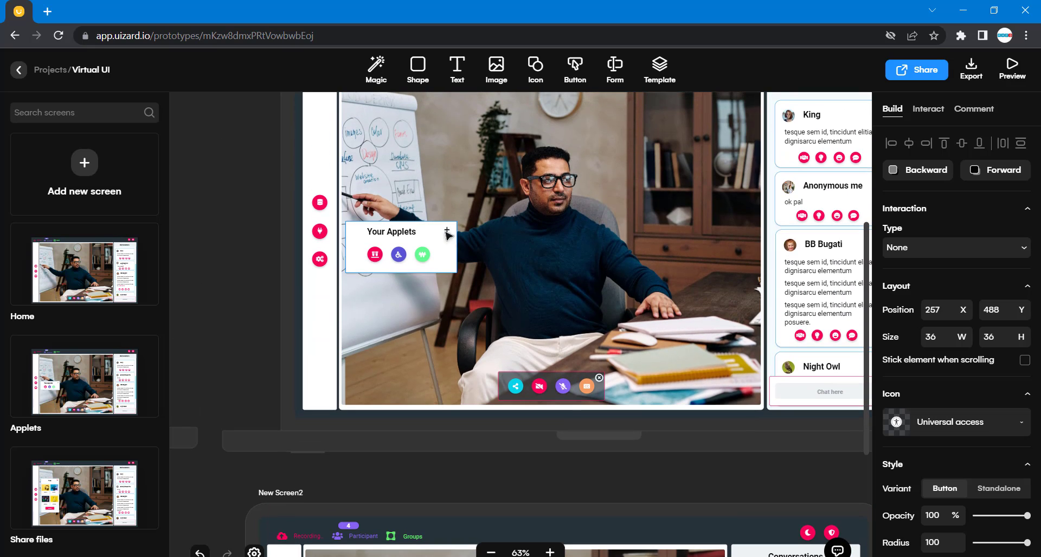
{"action": "left_click", "coordinate": [449, 256]}
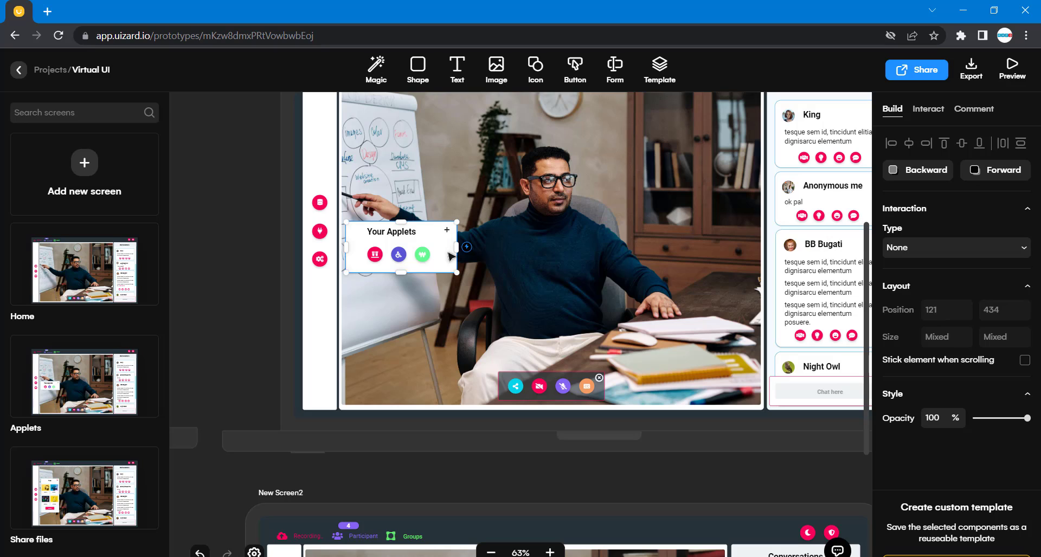
{"action": "left_click", "coordinate": [449, 257]}
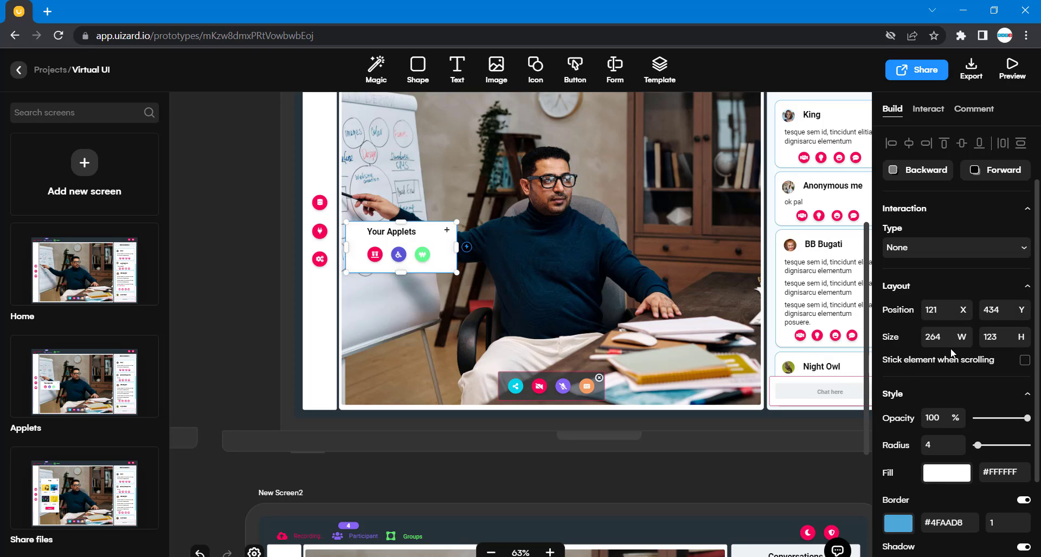
{"action": "scroll", "coordinate": [908, 388], "scroll_direction": "down", "scroll_amount": 4}
{"action": "scroll", "coordinate": [650, 522], "scroll_direction": "down", "scroll_amount": 3}
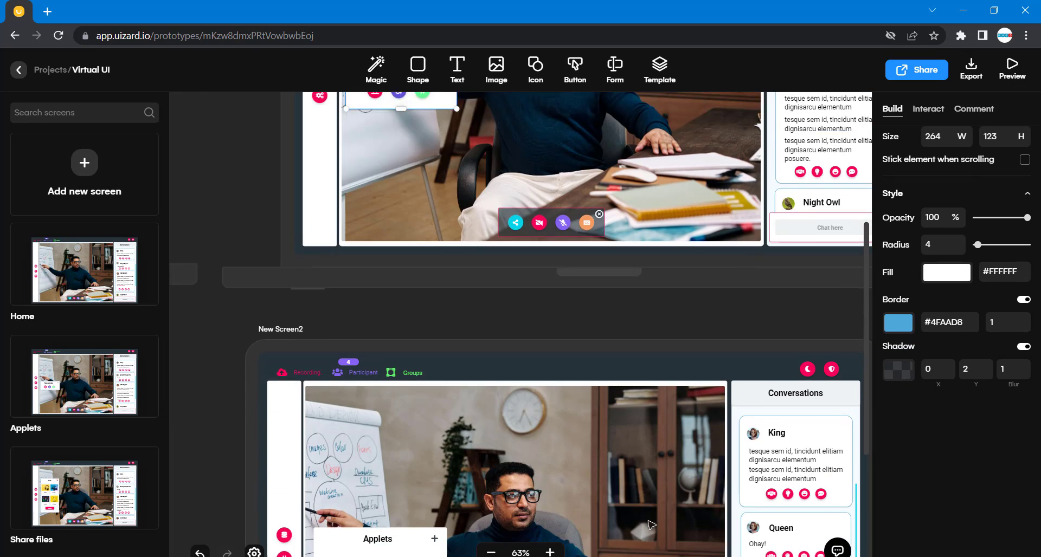
{"action": "scroll", "coordinate": [651, 525], "scroll_direction": "down", "scroll_amount": 3}
{"action": "left_click", "coordinate": [438, 415]}
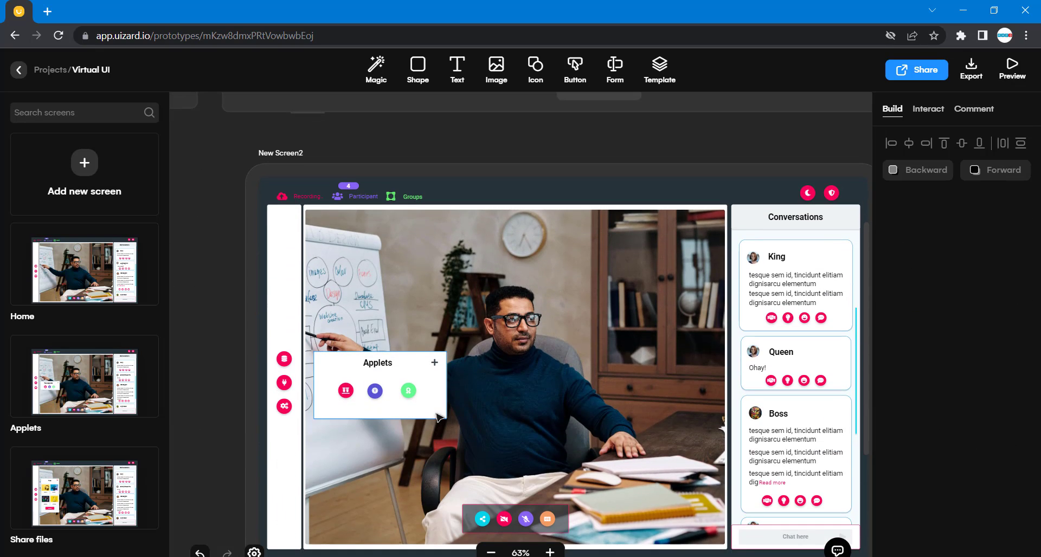
{"action": "left_click_drag", "start_coordinate": [439, 416], "coordinate": [424, 338]}
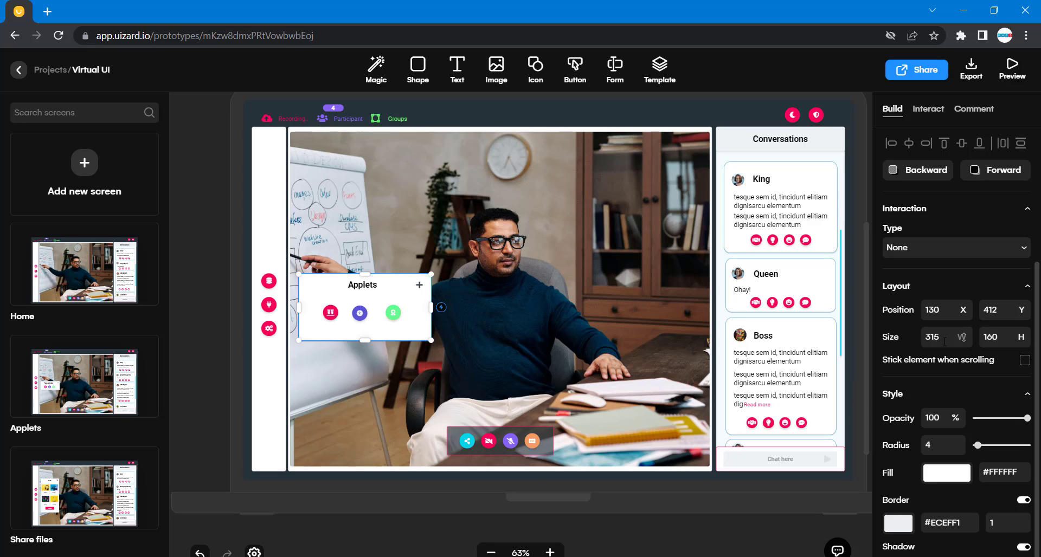
{"action": "left_click", "coordinate": [222, 392]}
{"action": "left_click", "coordinate": [393, 312]}
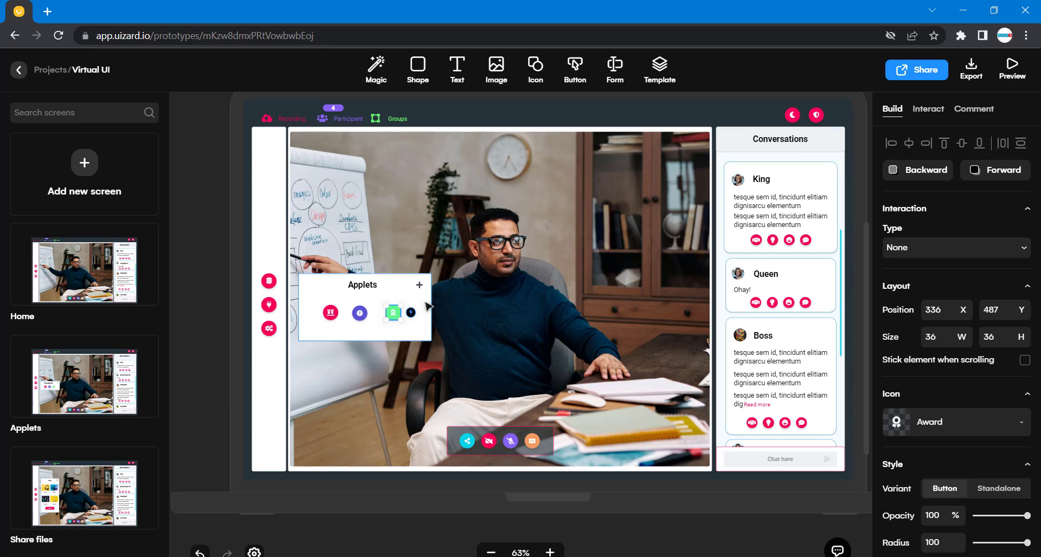
{"action": "left_click", "coordinate": [448, 388]}
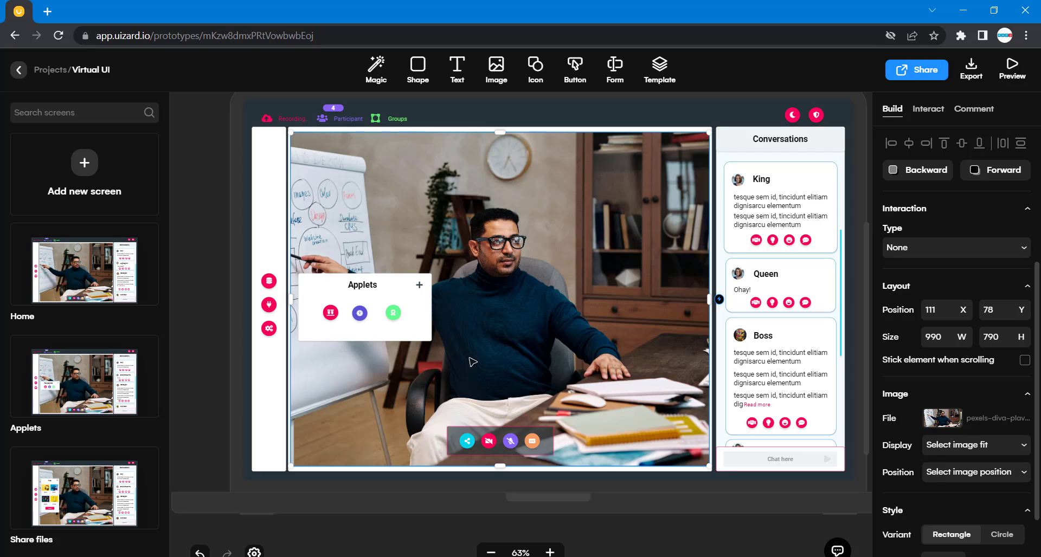
Select the three icons in the applets panel and distribute them evenly horizontally.
{"action": "left_click", "coordinate": [394, 315]}
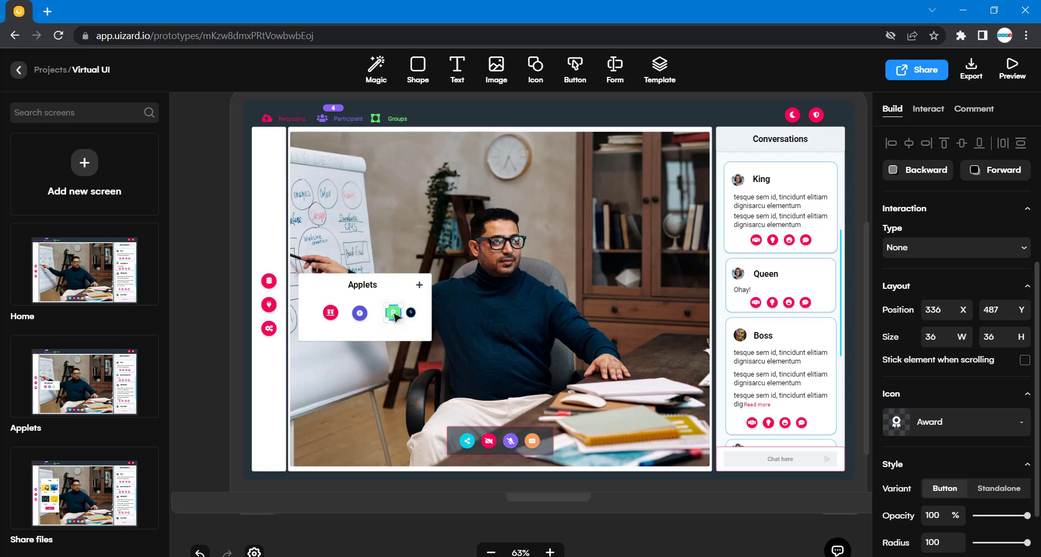
{"action": "left_click", "coordinate": [361, 315], "text": "shift"}
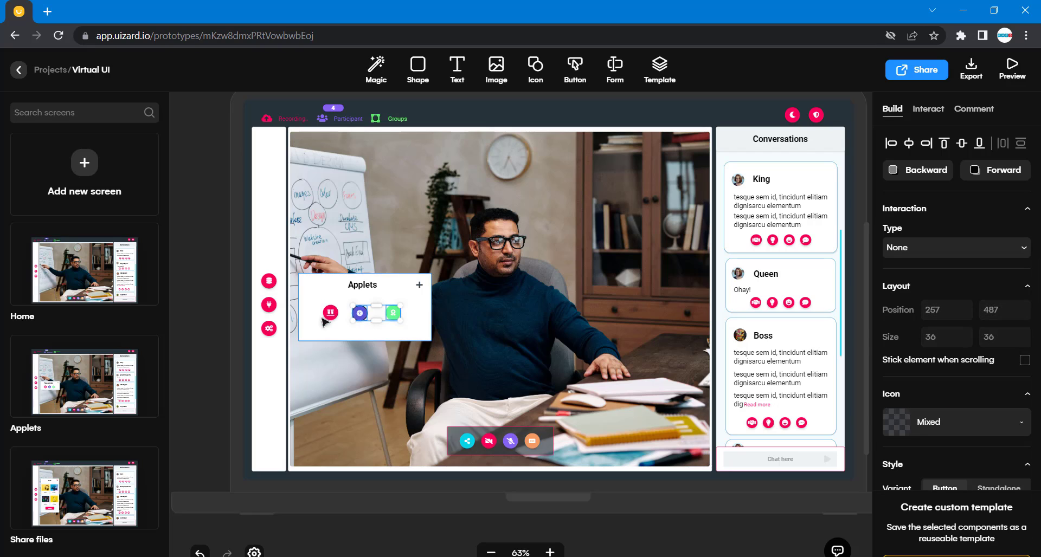
{"action": "left_click", "coordinate": [330, 314], "text": "shift"}
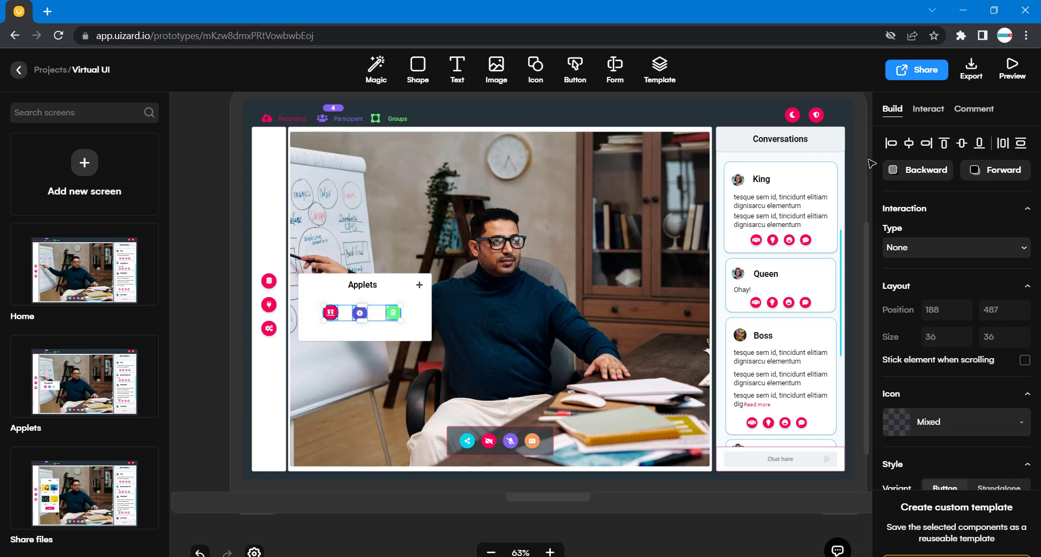
{"action": "left_click", "coordinate": [1004, 146]}
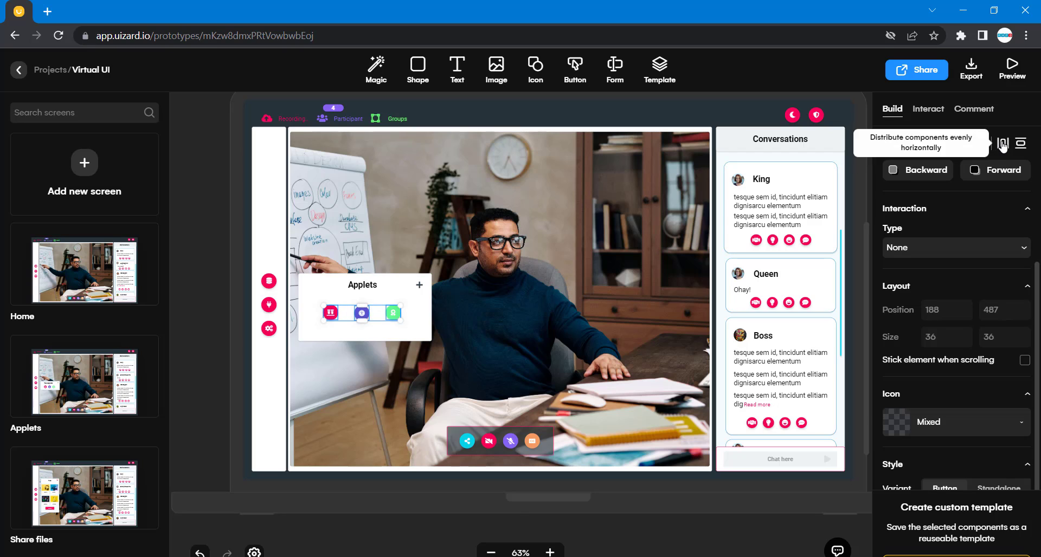
{"action": "left_click", "coordinate": [561, 305]}
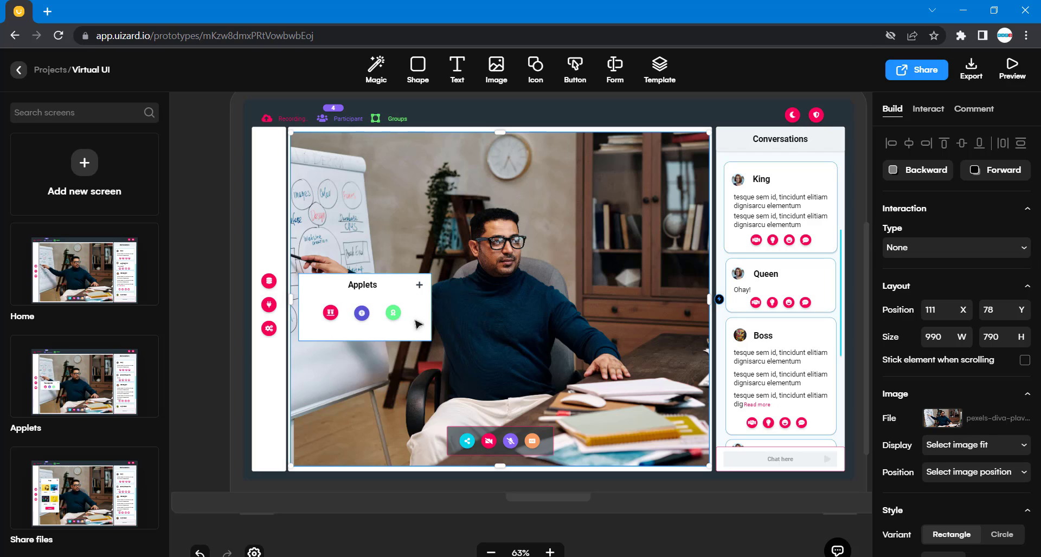
Select the three applet icons together and shift them slightly to the left.
{"action": "left_click", "coordinate": [393, 313]}
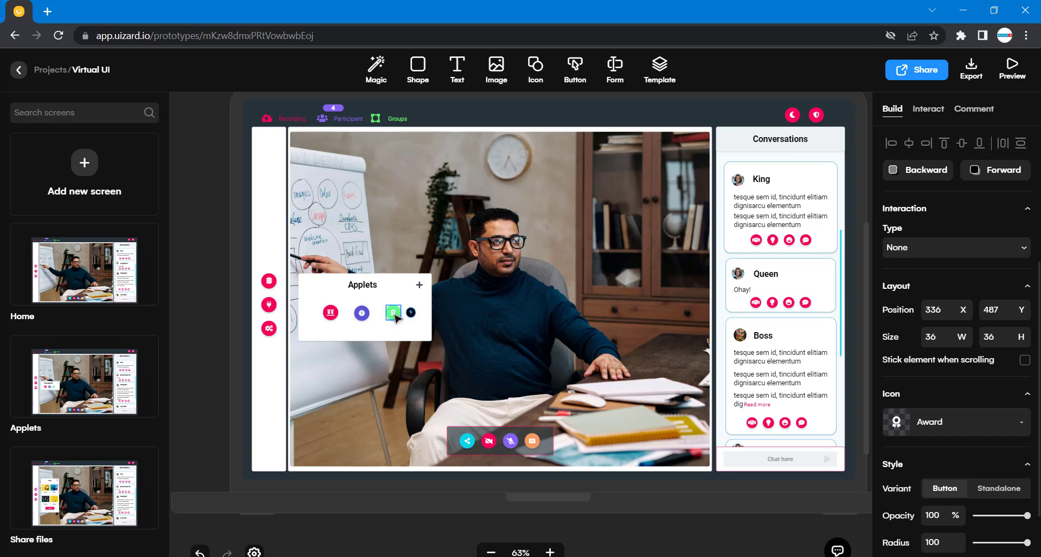
{"action": "left_click", "coordinate": [364, 314], "text": "shift"}
{"action": "left_click", "coordinate": [332, 313], "text": "shift"}
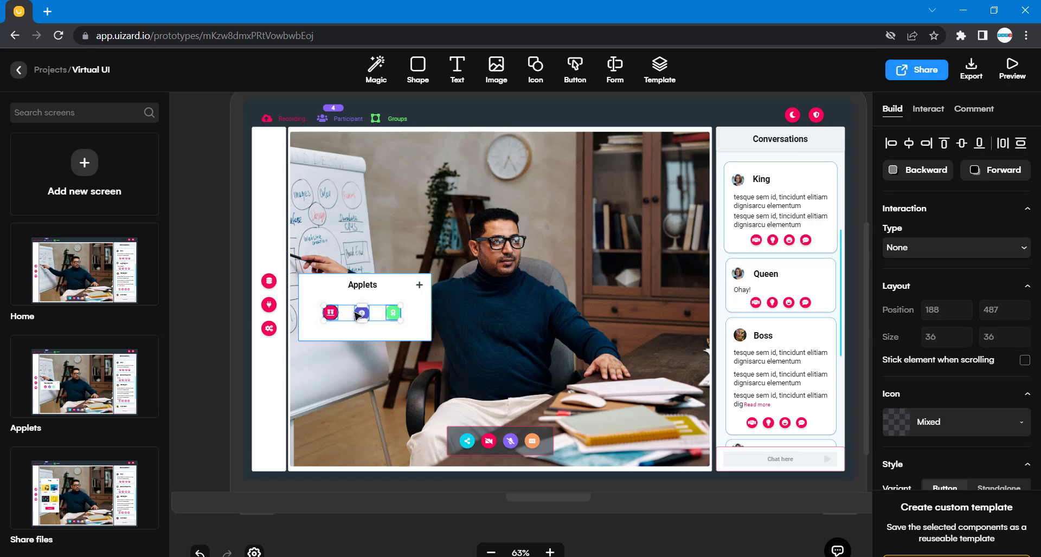
{"action": "left_click_drag", "start_coordinate": [362, 313], "coordinate": [354, 315]}
Resize the applets panel rectangle to 286 px wide and slightly shorter around the heading and icons.
{"action": "left_click", "coordinate": [424, 305]}
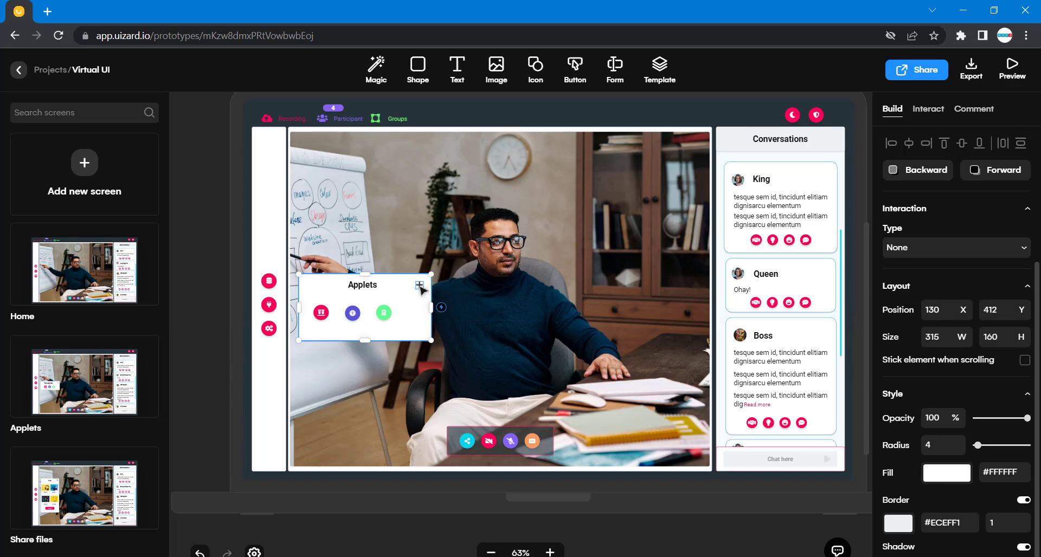
{"action": "left_click_drag", "start_coordinate": [421, 287], "coordinate": [419, 309]}
{"action": "left_click", "coordinate": [424, 313]}
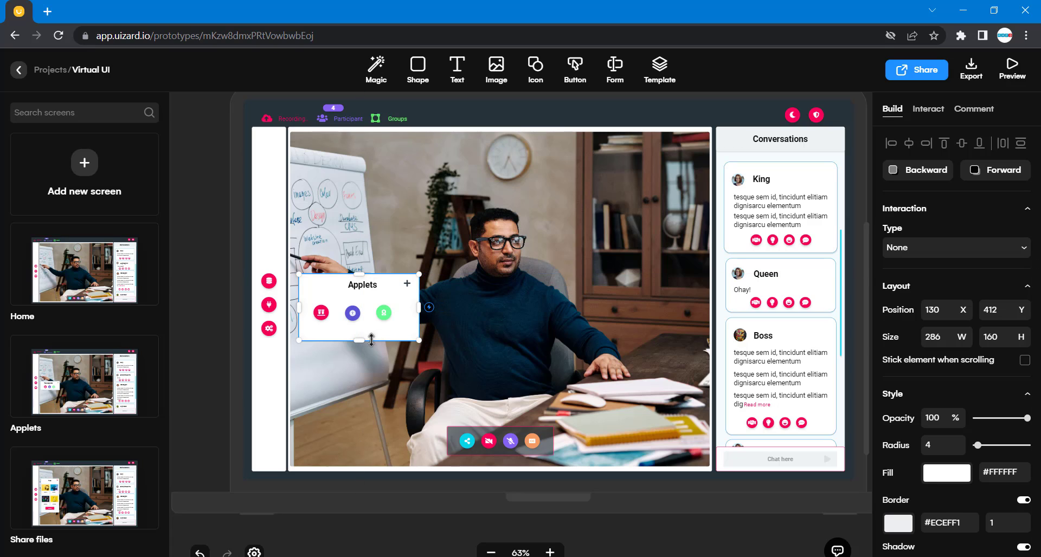
{"action": "left_click_drag", "start_coordinate": [365, 338], "coordinate": [362, 332]}
Reselect the three applet icons and nudge them slightly right so they sit centred in the narrower panel.
{"action": "left_click", "coordinate": [384, 314]}
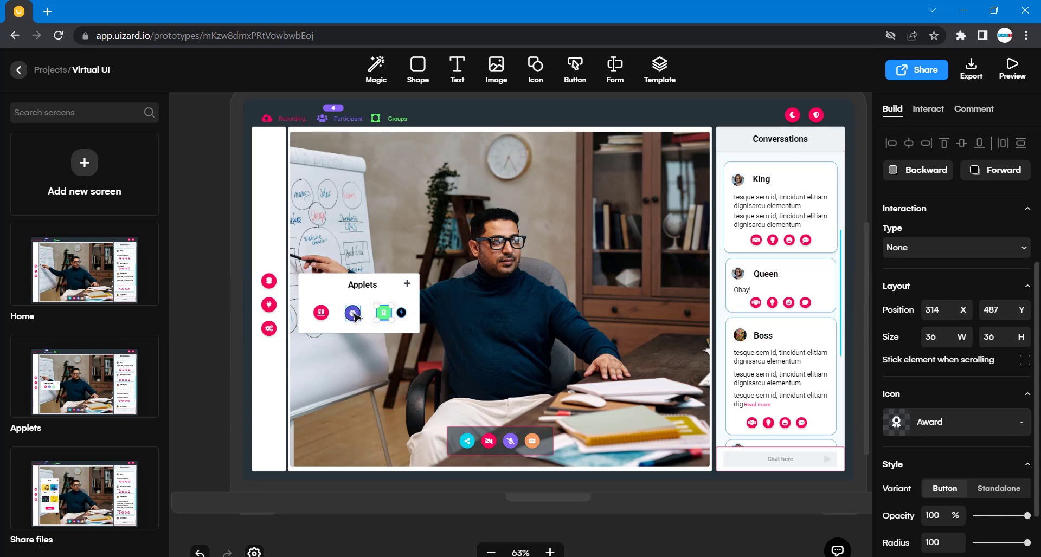
{"action": "left_click", "coordinate": [353, 313], "text": "shift"}
{"action": "left_click", "coordinate": [321, 313], "text": "shift"}
{"action": "left_click_drag", "start_coordinate": [352, 316], "coordinate": [356, 314]}
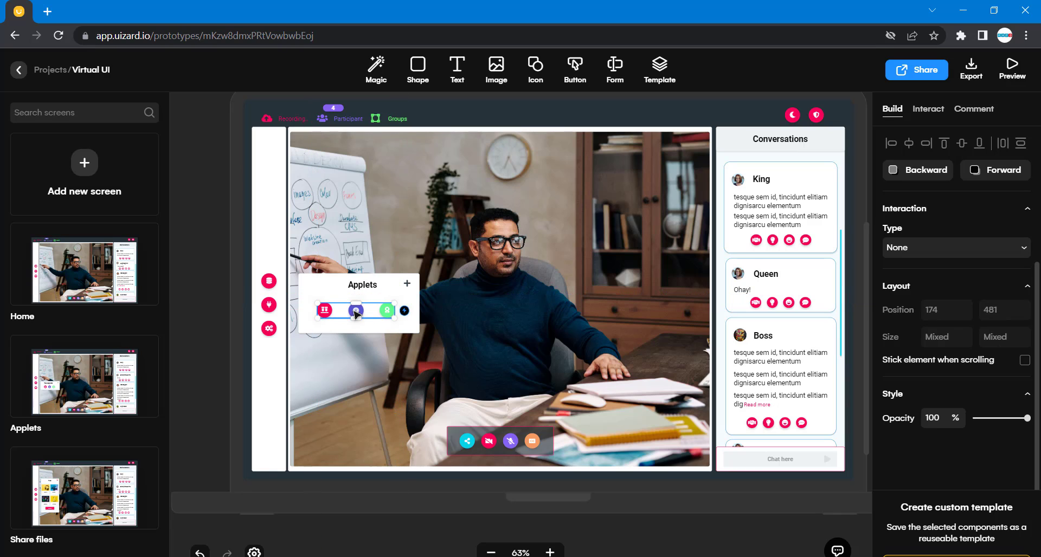
{"action": "left_click", "coordinate": [480, 314]}
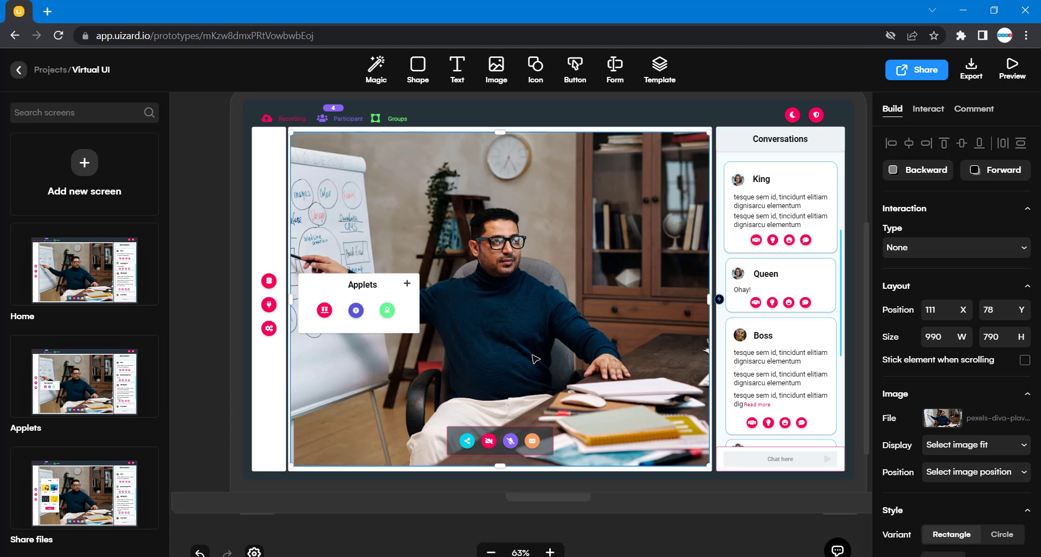
Inspect the alignment of the three icons relative to the applets panel.
{"action": "scroll", "coordinate": [536, 360], "scroll_direction": "right", "scroll_amount": 2}
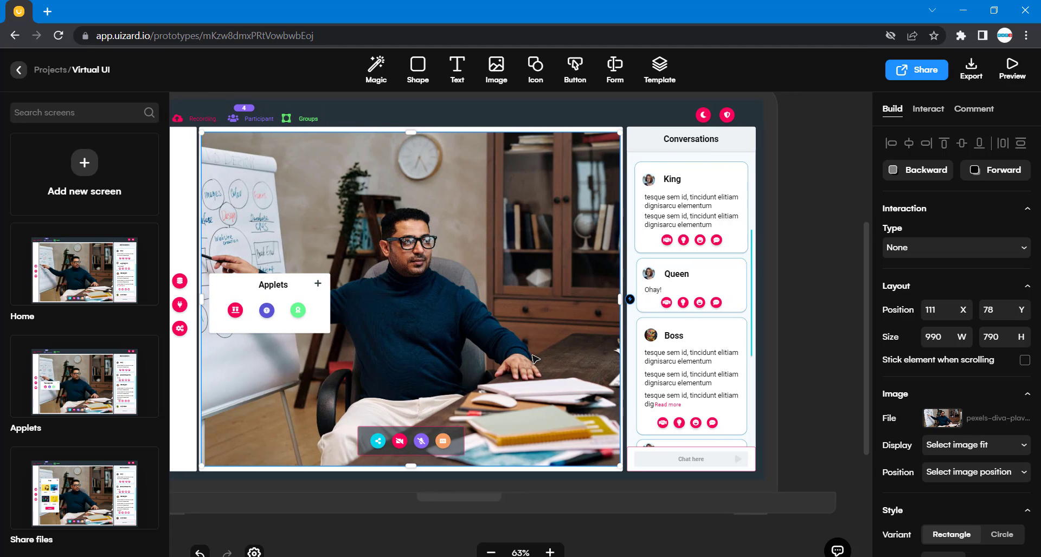
{"action": "scroll", "coordinate": [536, 360], "scroll_direction": "left", "scroll_amount": 2}
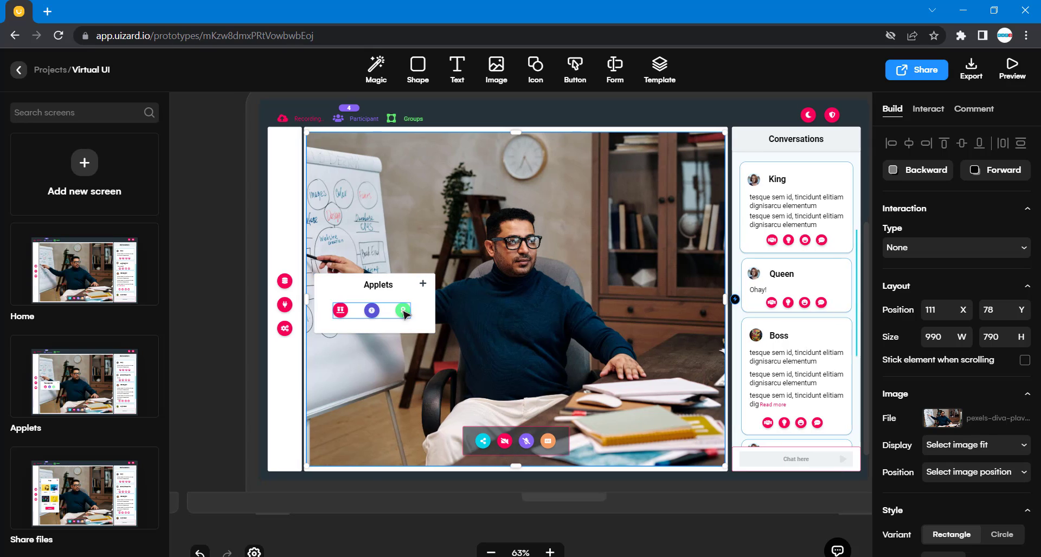
{"action": "left_click", "coordinate": [404, 313]}
{"action": "left_click", "coordinate": [433, 307]}
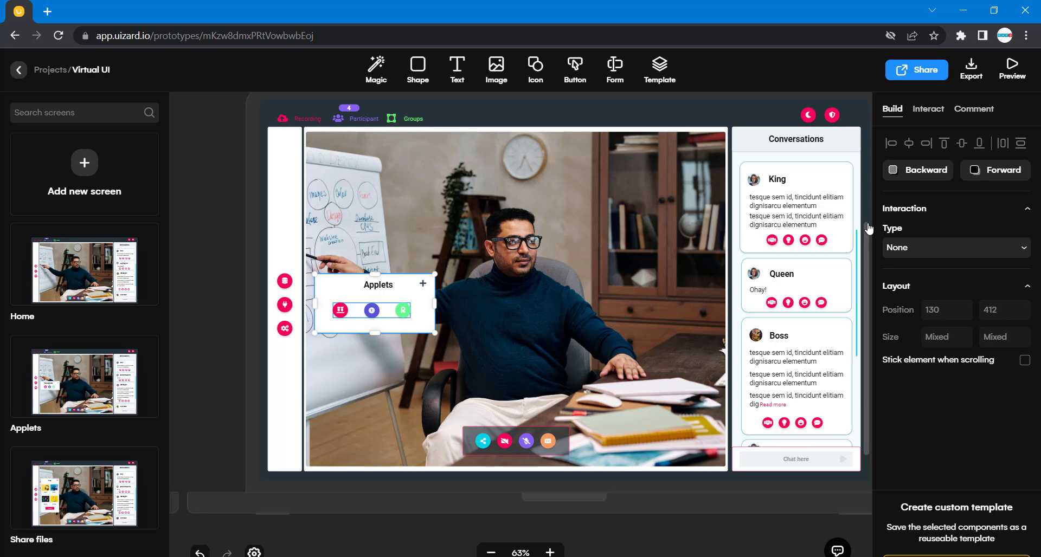
{"action": "left_click", "coordinate": [437, 332]}
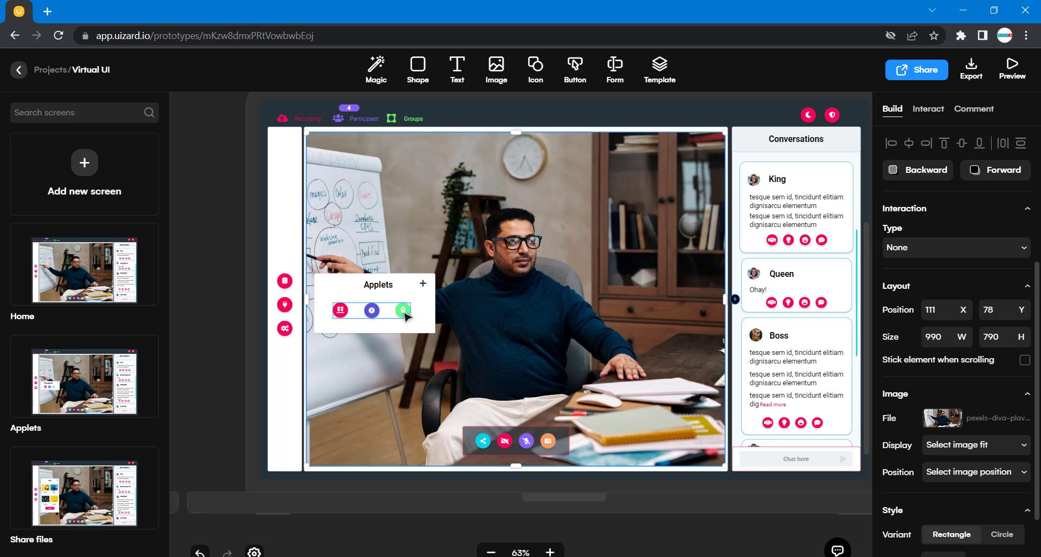
{"action": "left_click_drag", "start_coordinate": [405, 316], "coordinate": [404, 316]}
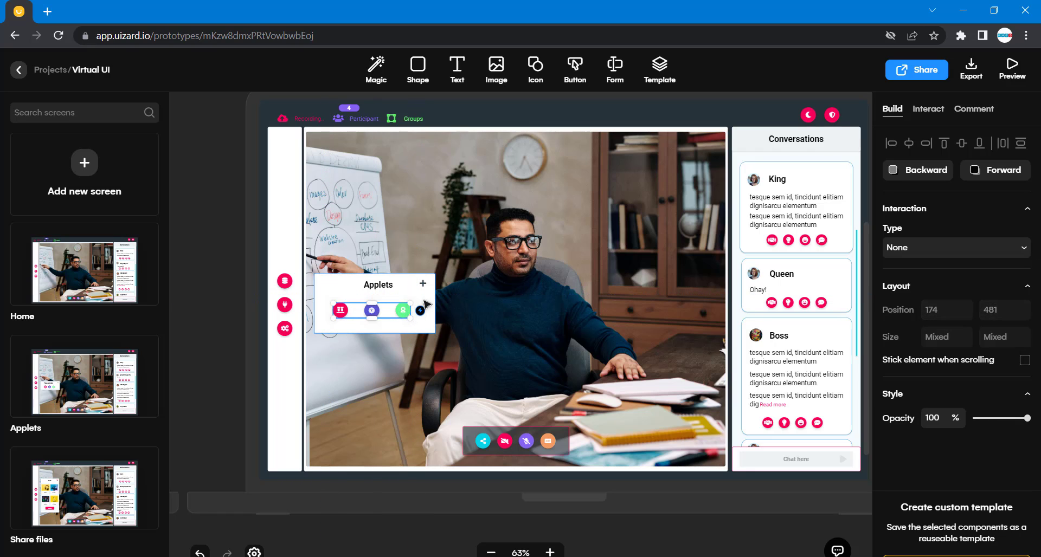
{"action": "left_click", "coordinate": [511, 337]}
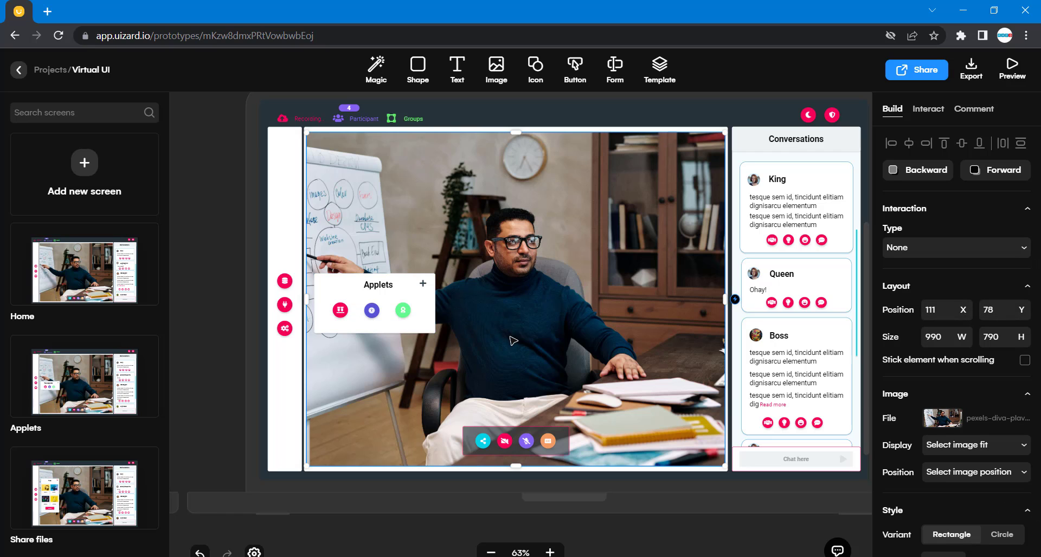
{"action": "scroll", "coordinate": [511, 341], "scroll_direction": "right", "scroll_amount": 5}
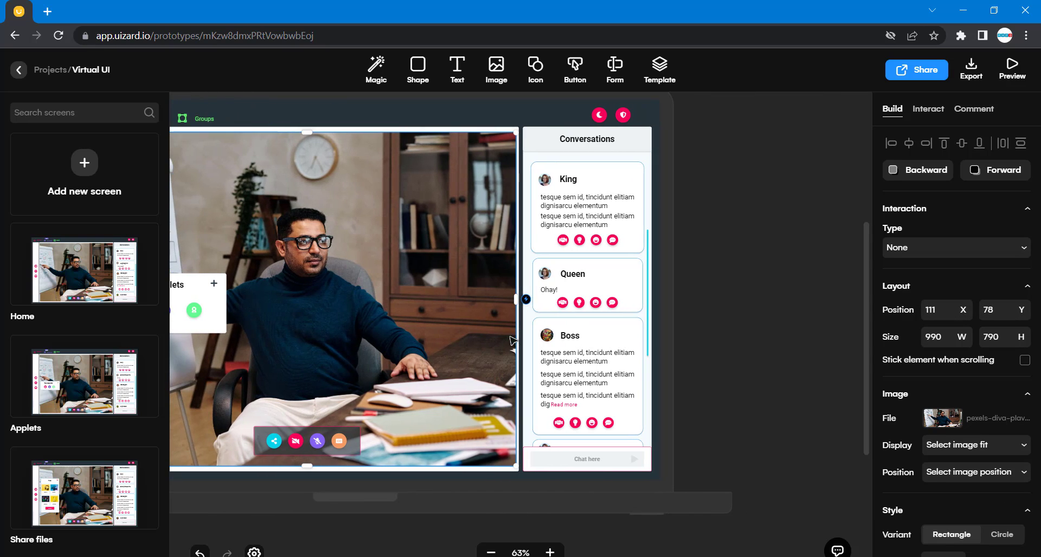